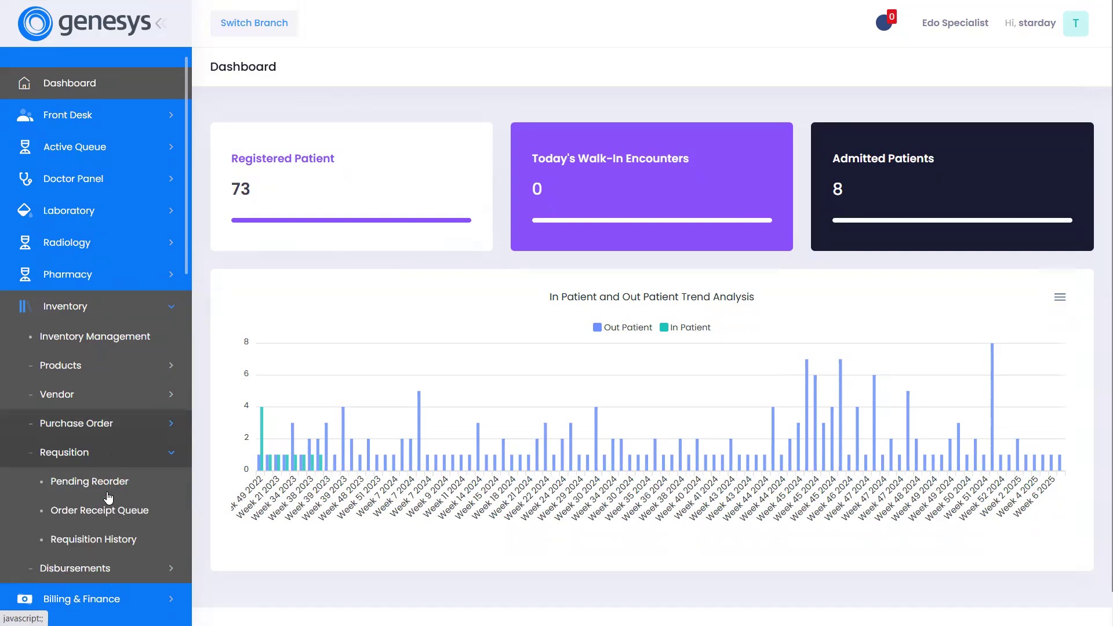
Step: Open the pending requisition reorders and begin a new requisition
click(119, 494)
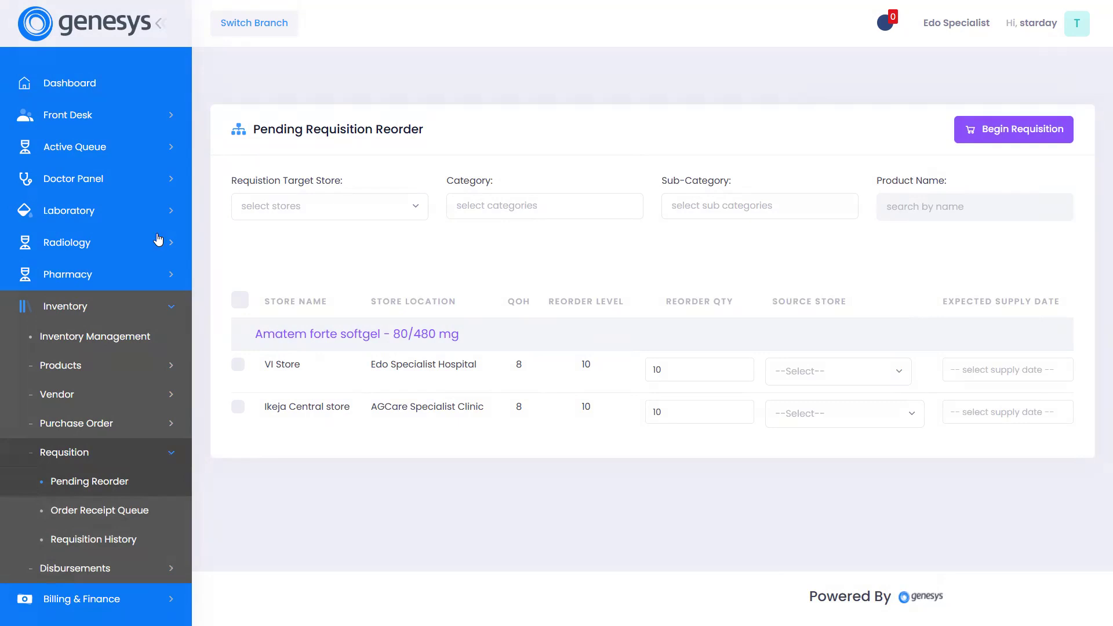
click(821, 385)
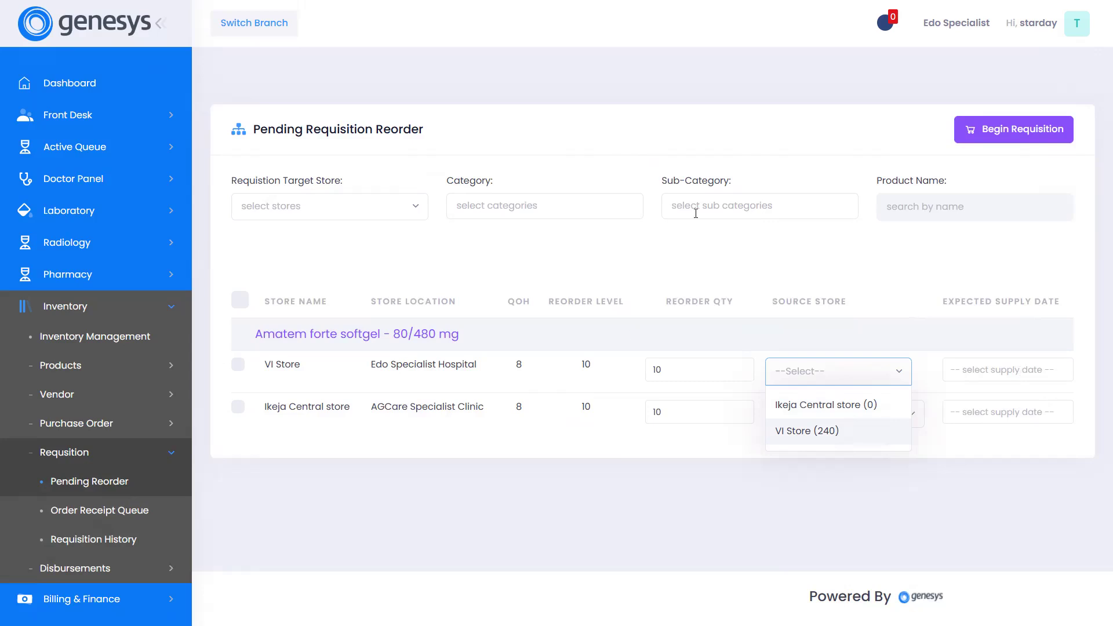
click(1024, 133)
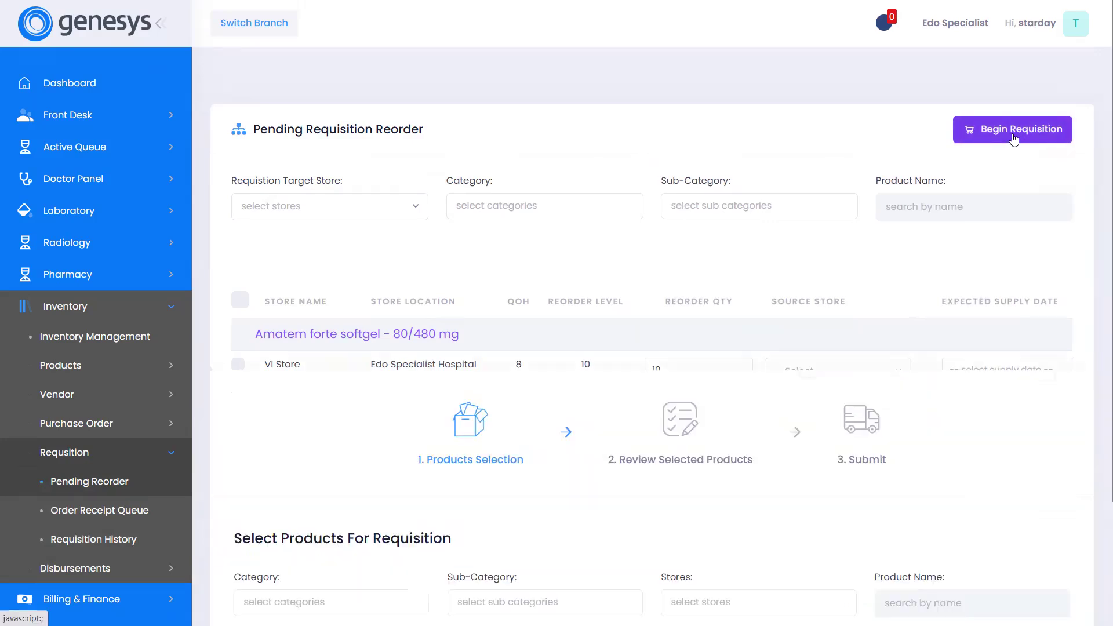
Step: Filter the products for requisition by the DRUGS category
scroll(567, 281, down, 1)
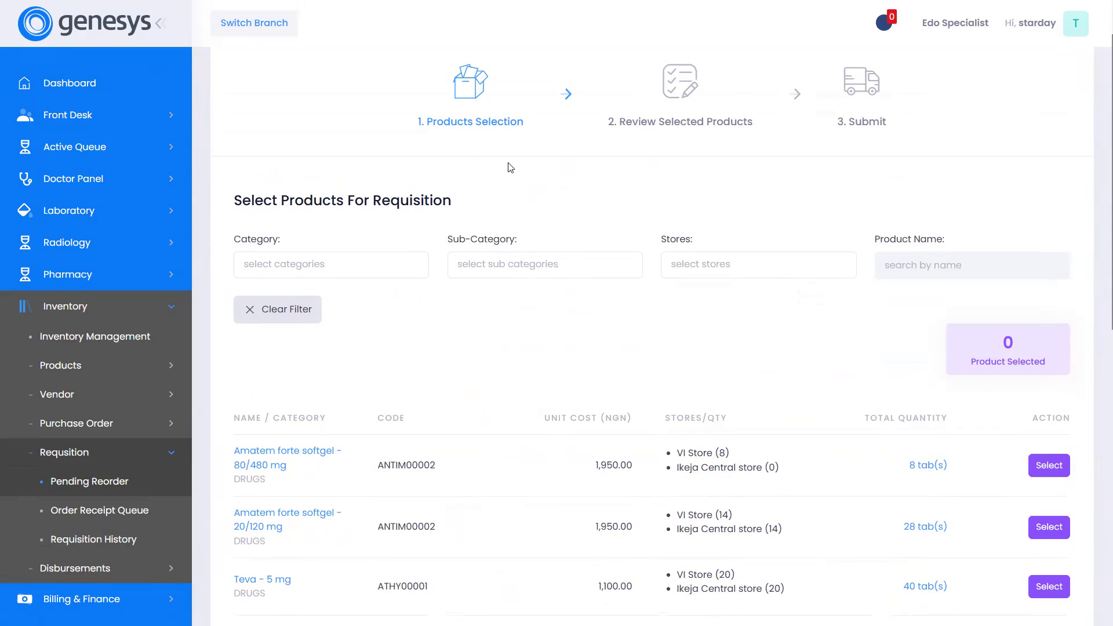
scroll(368, 234, down, 1)
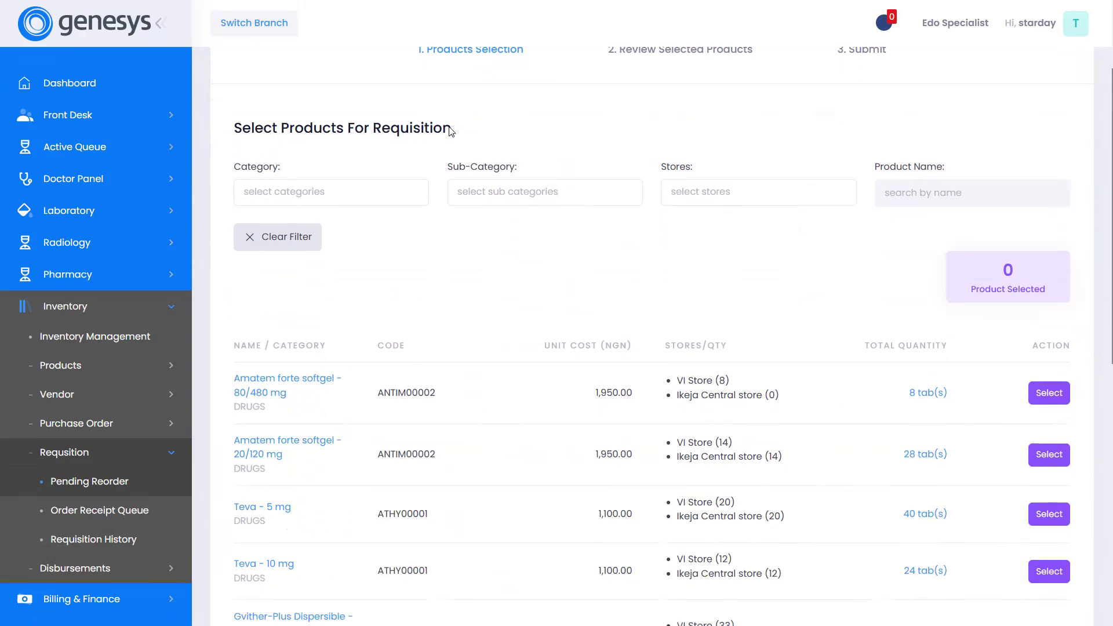
click(372, 191)
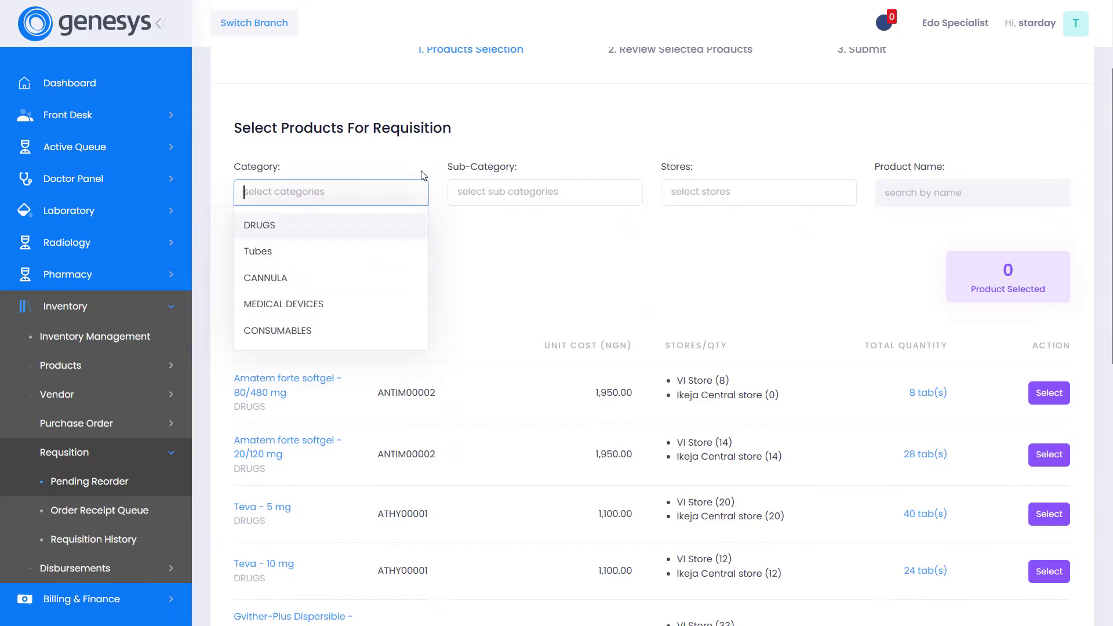
click(489, 198)
click(397, 192)
click(355, 235)
click(483, 196)
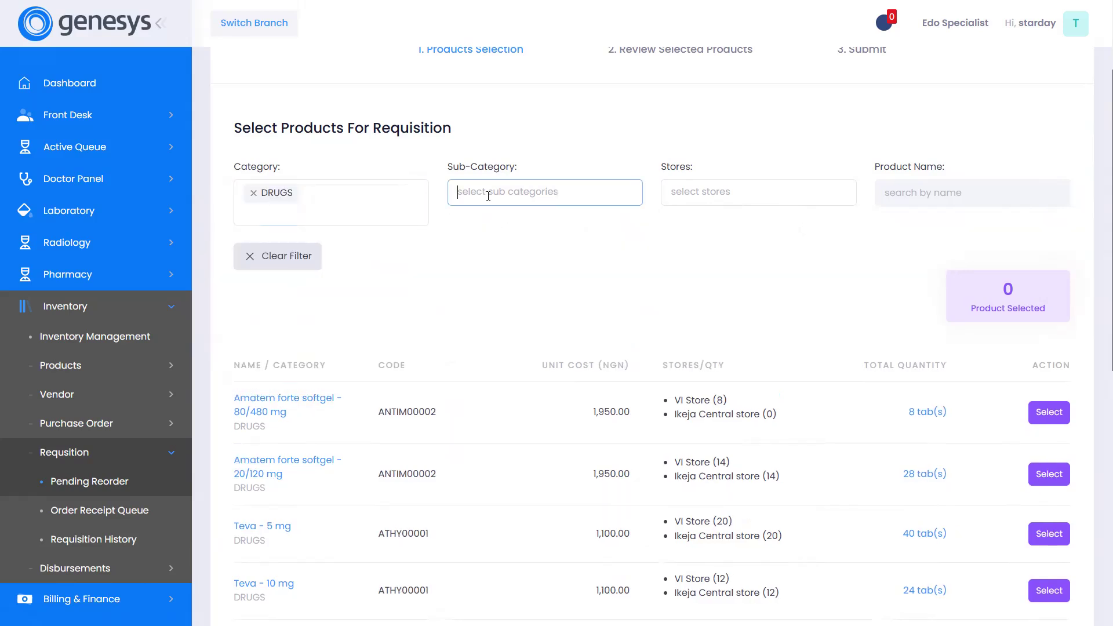
click(537, 272)
Step: Select Amatem forte softgel - 20/120 mg with destination AGCare Delta - Ikeja Central store and source Edo Specialist - VI Store
scroll(580, 259, down, 3)
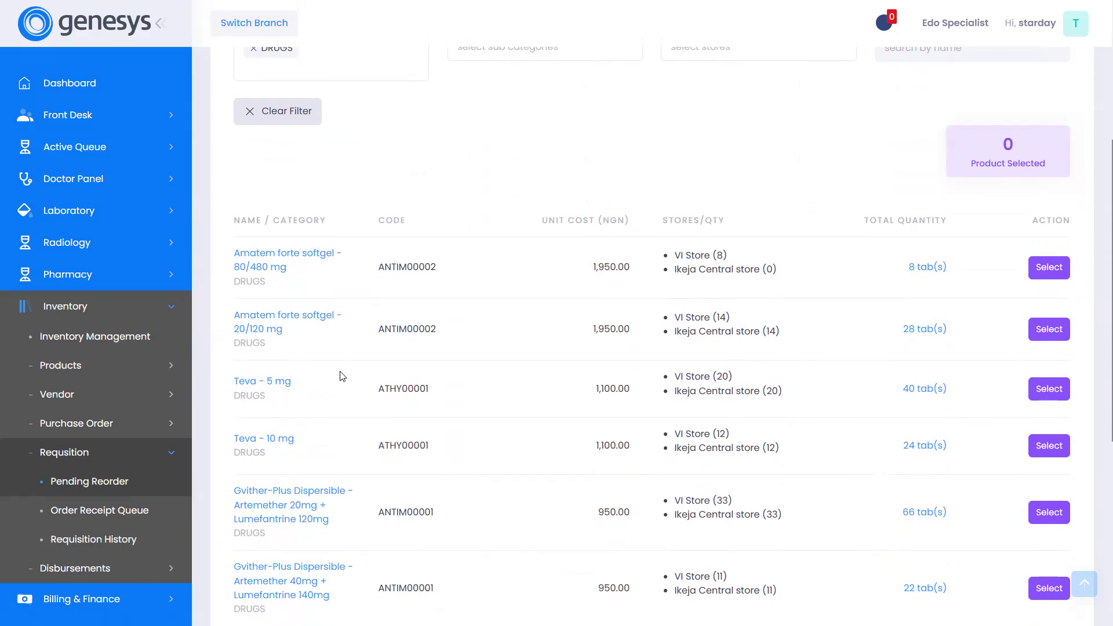
scroll(342, 376, down, 1)
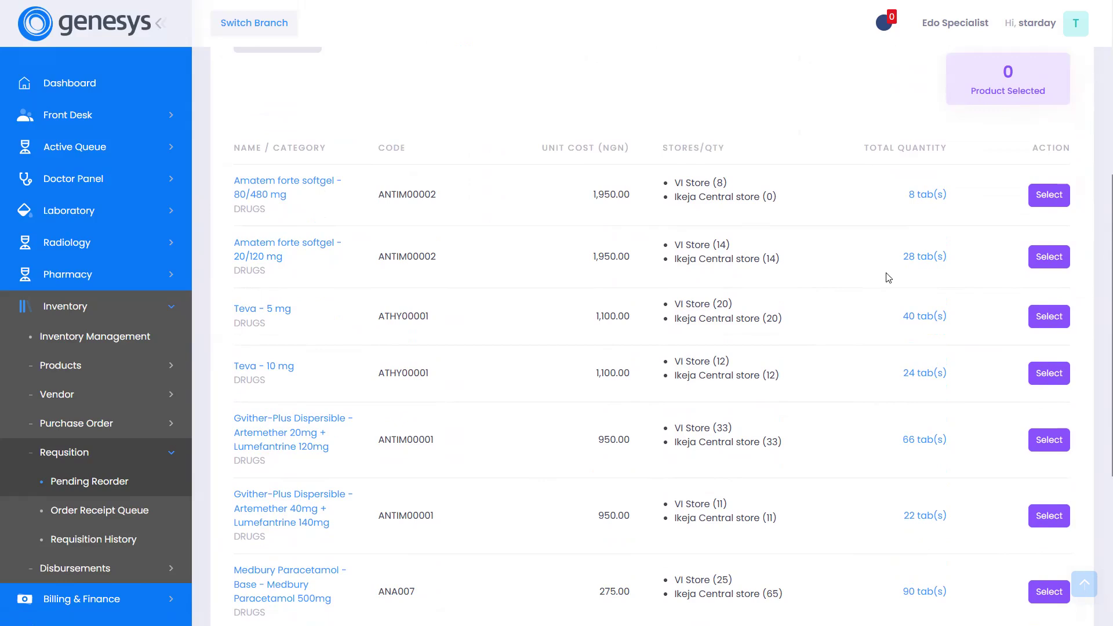
click(1044, 260)
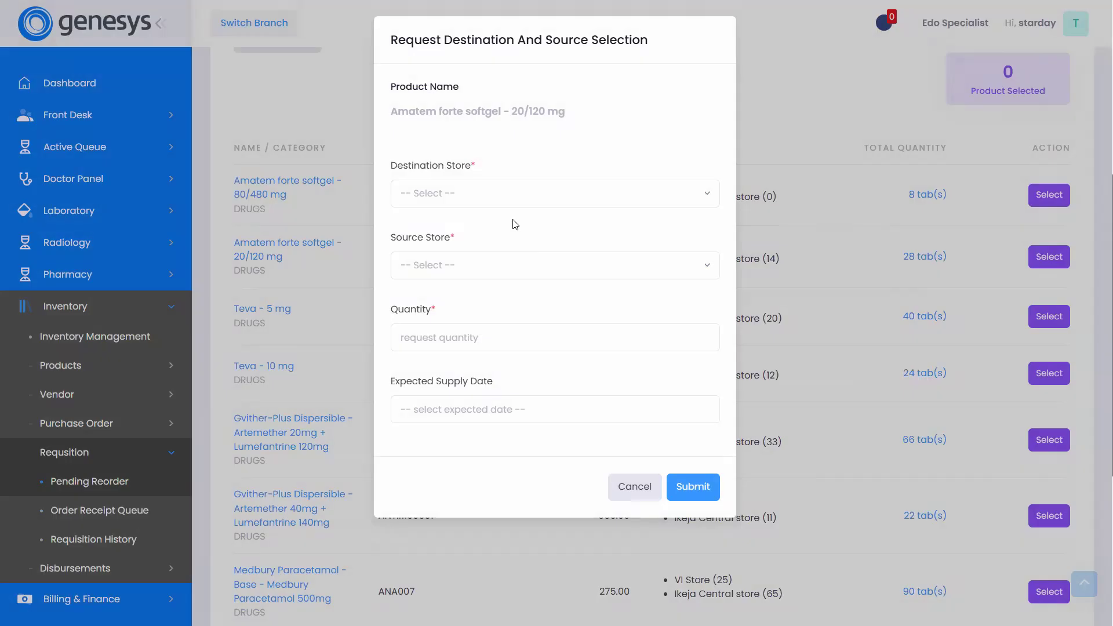
click(428, 198)
click(473, 277)
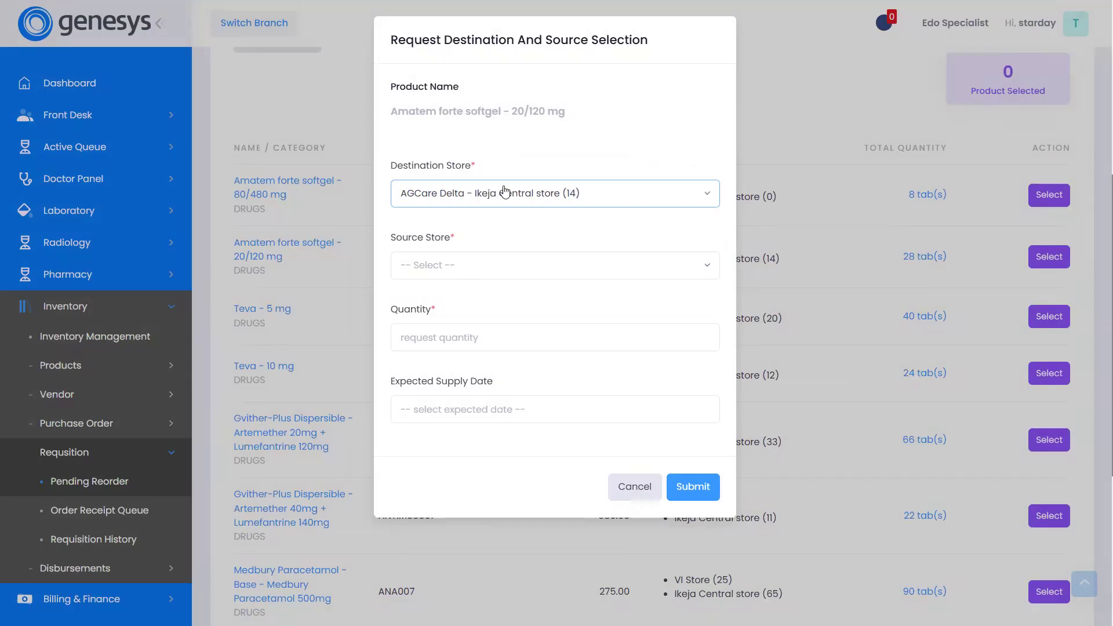
click(480, 269)
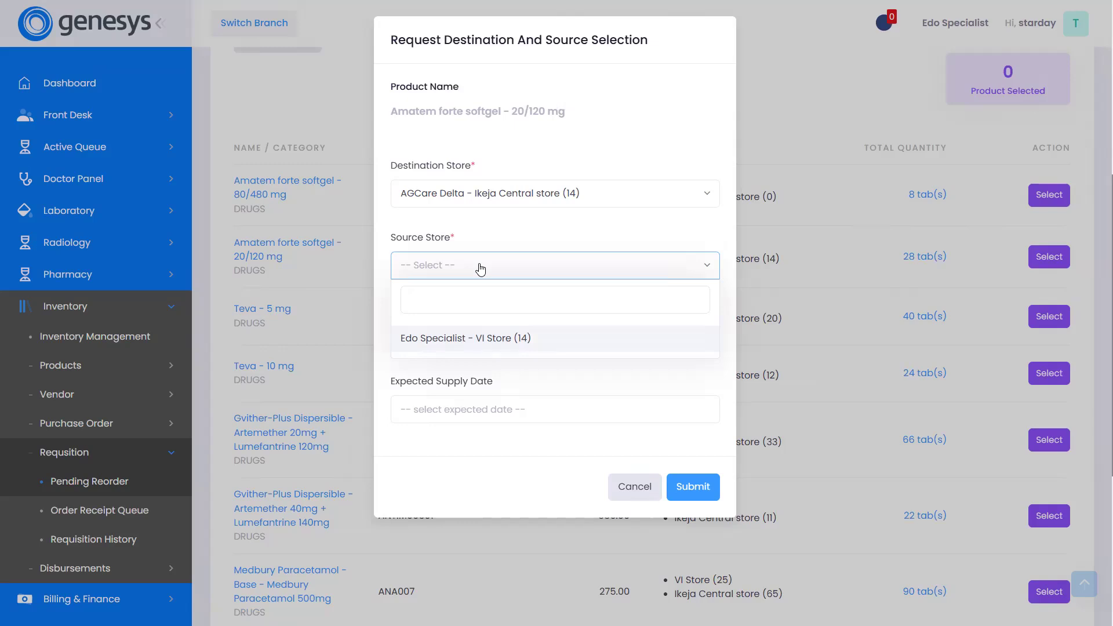
click(451, 342)
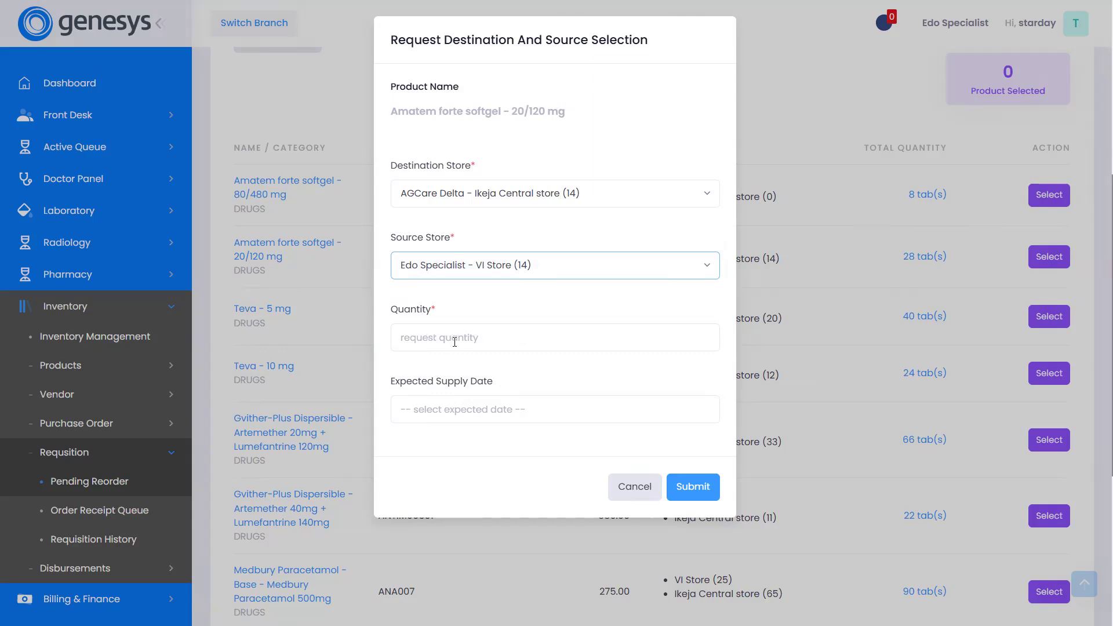
Step: Set the requested quantity of Amatem forte softgel - 20/120 mg to 3 and add it to the requisition
click(455, 342)
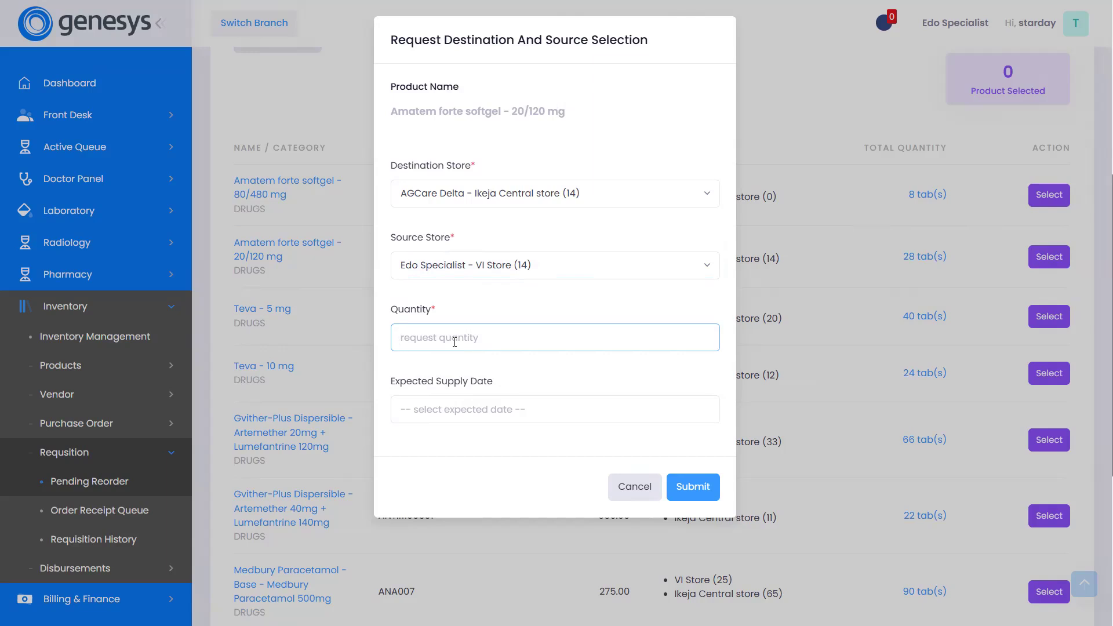
text(3)
click(506, 419)
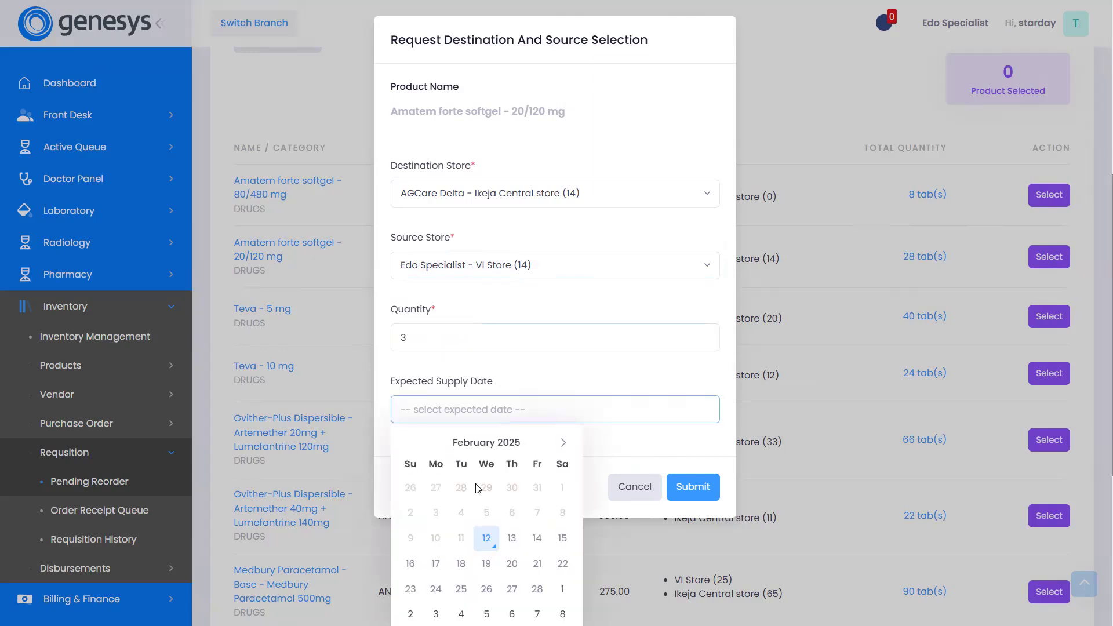
click(599, 479)
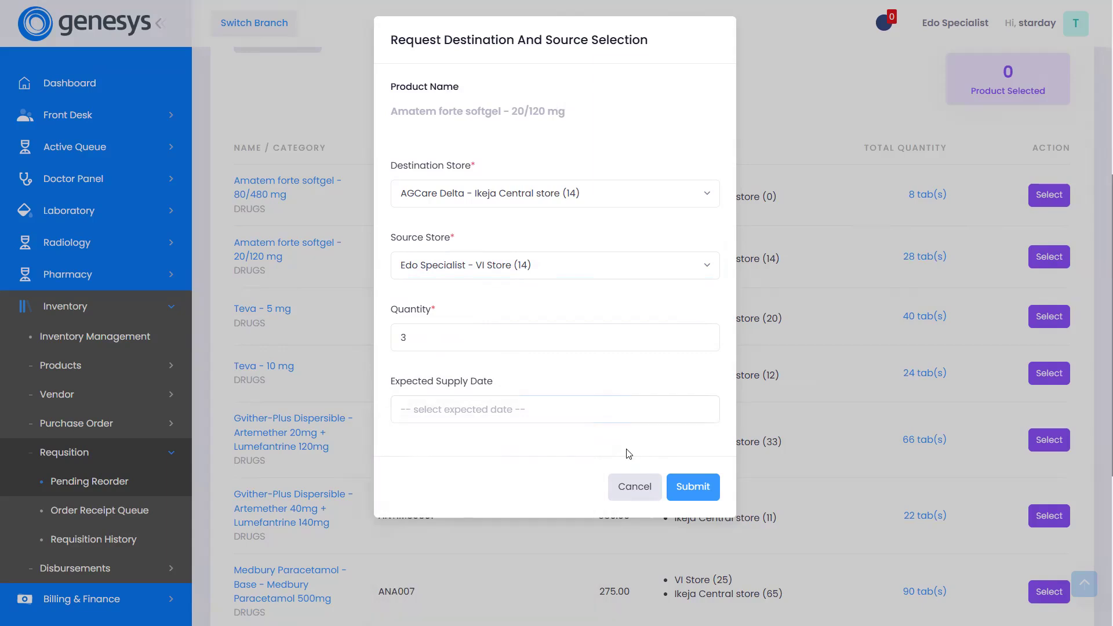
click(693, 487)
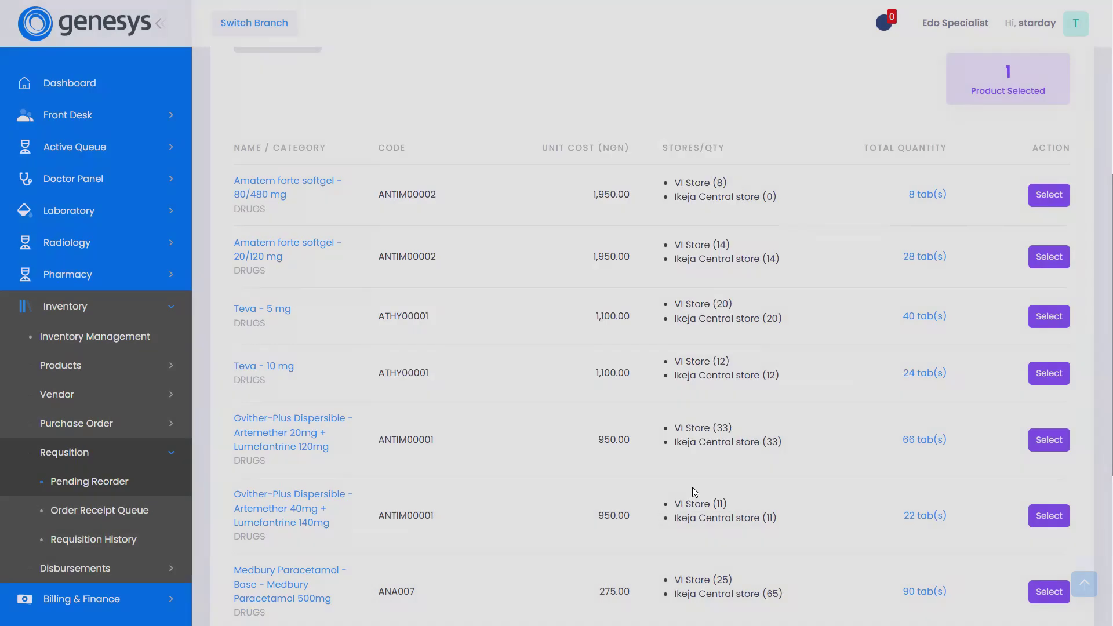
scroll(976, 216, up, 3)
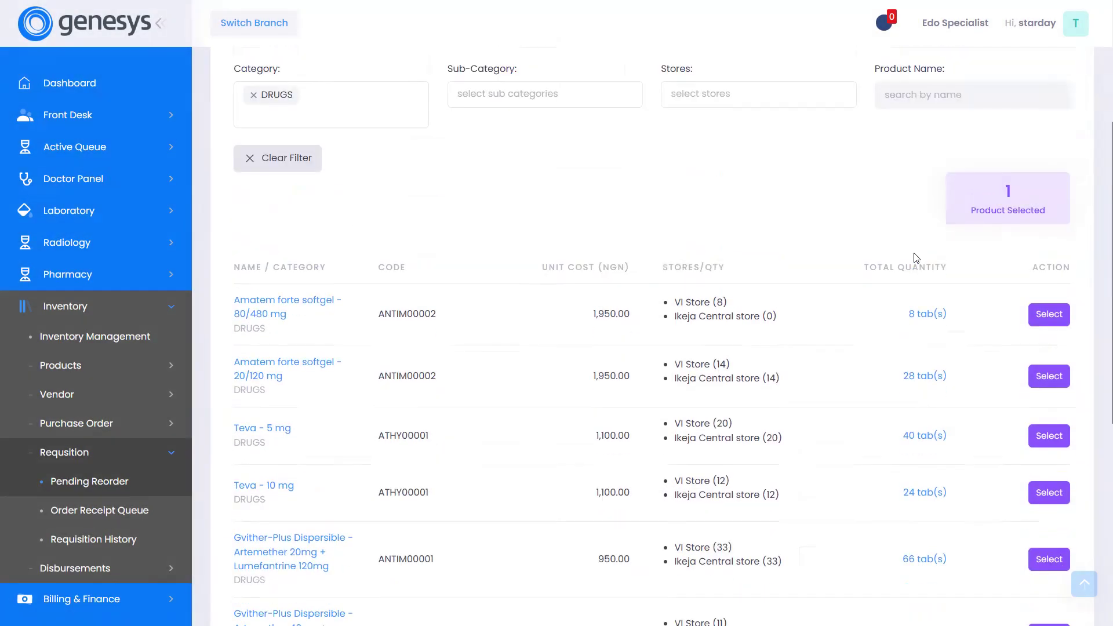
drag(993, 218, 1017, 213)
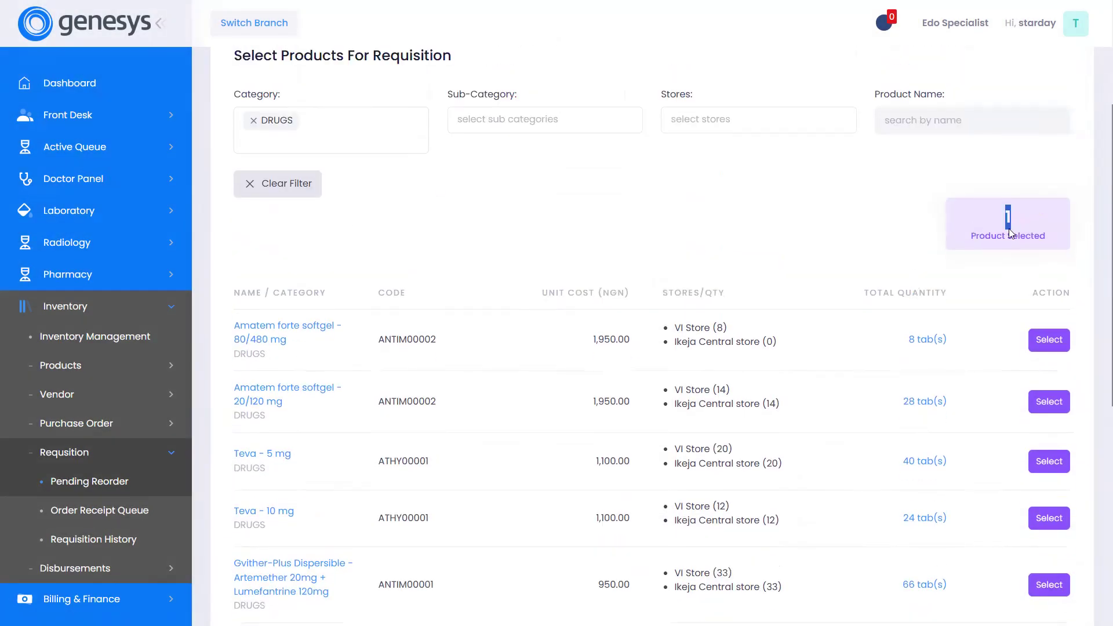
click(912, 219)
Step: Select Teva - 5 mg with destination AGCare Delta - Ikeja Central store and source Edo Specialist - VI Store
scroll(854, 249, down, 3)
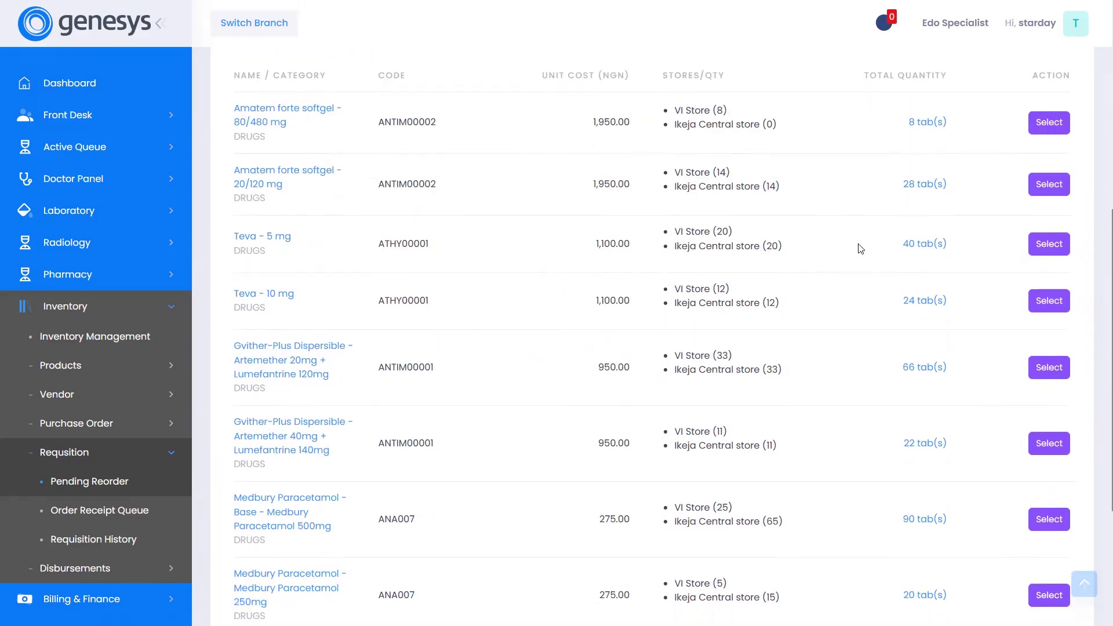
scroll(861, 249, down, 2)
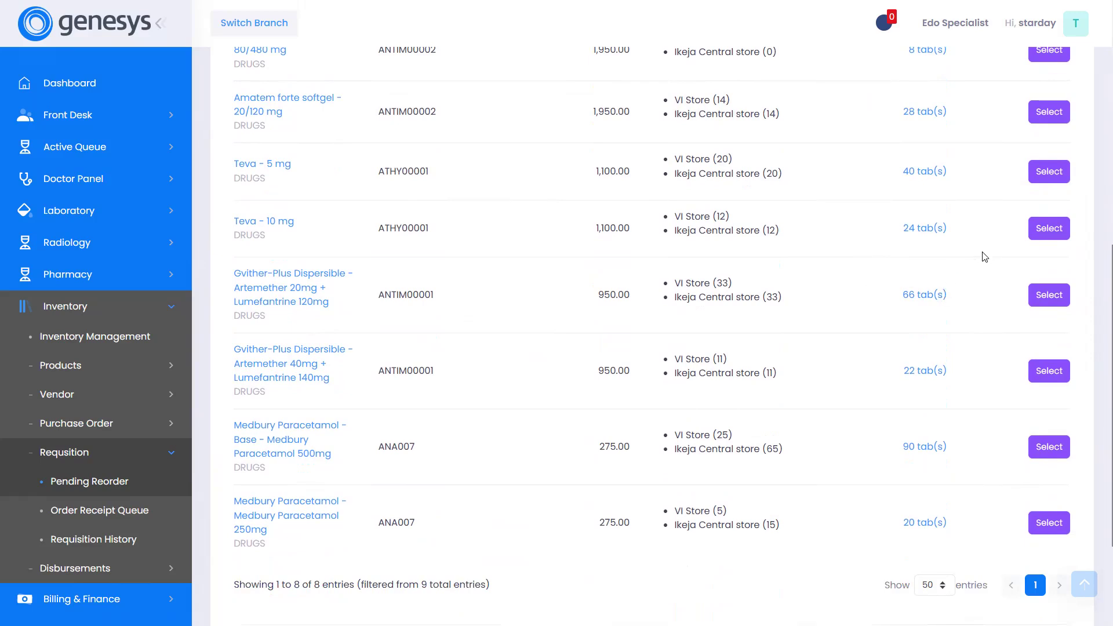
click(1038, 174)
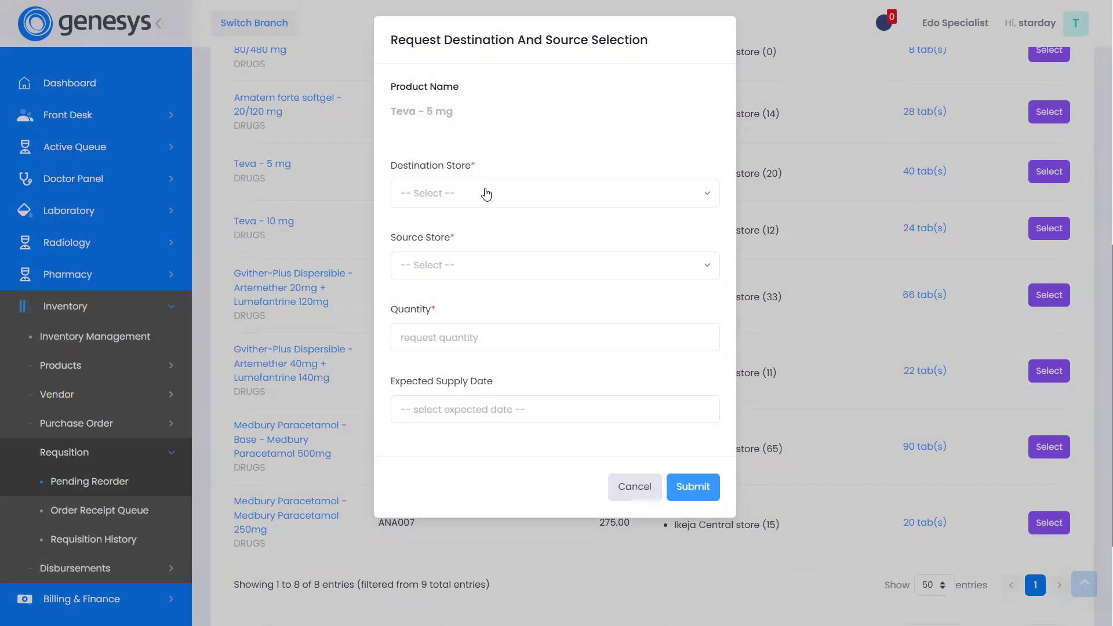
click(485, 193)
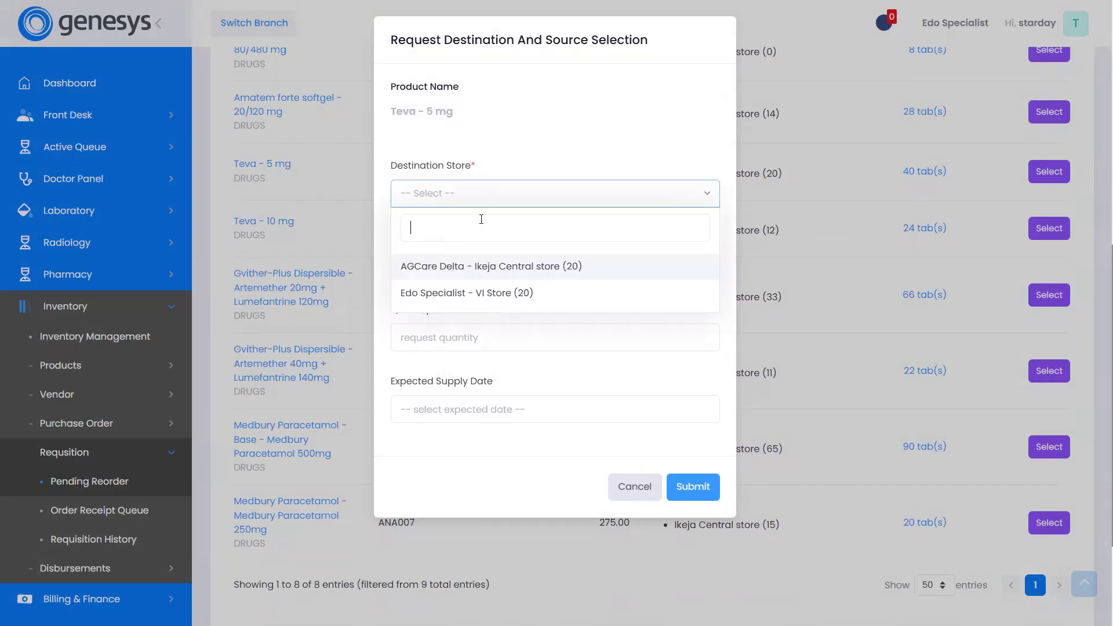
click(477, 294)
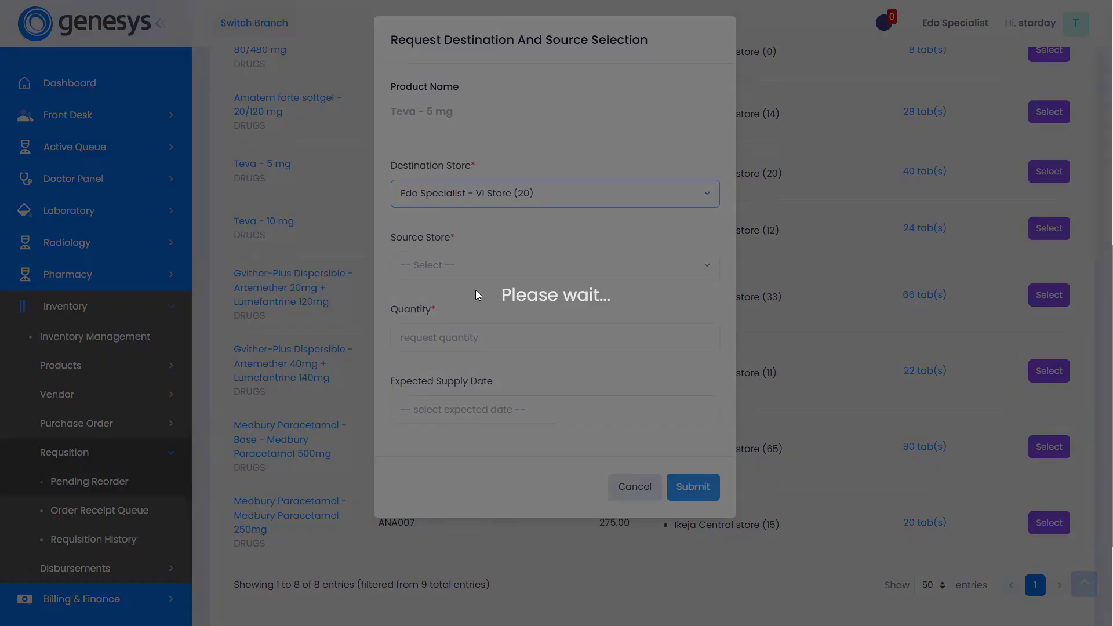
click(498, 195)
click(483, 265)
click(477, 263)
click(473, 336)
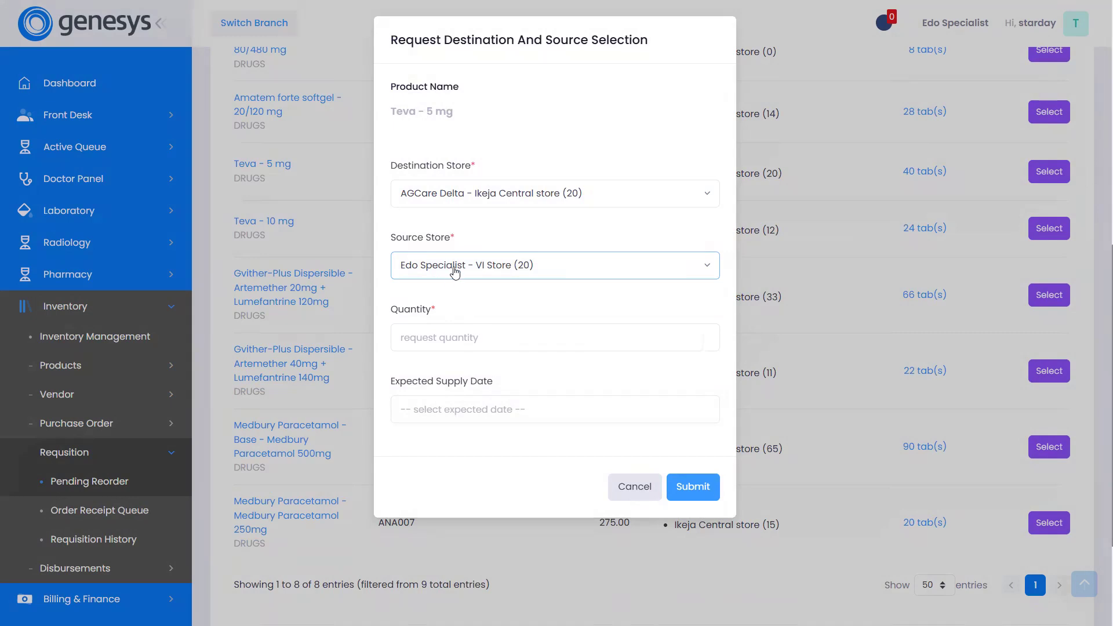
Step: Set the requested quantity of Teva - 5 mg to 4 and add it to the requisition
click(469, 343)
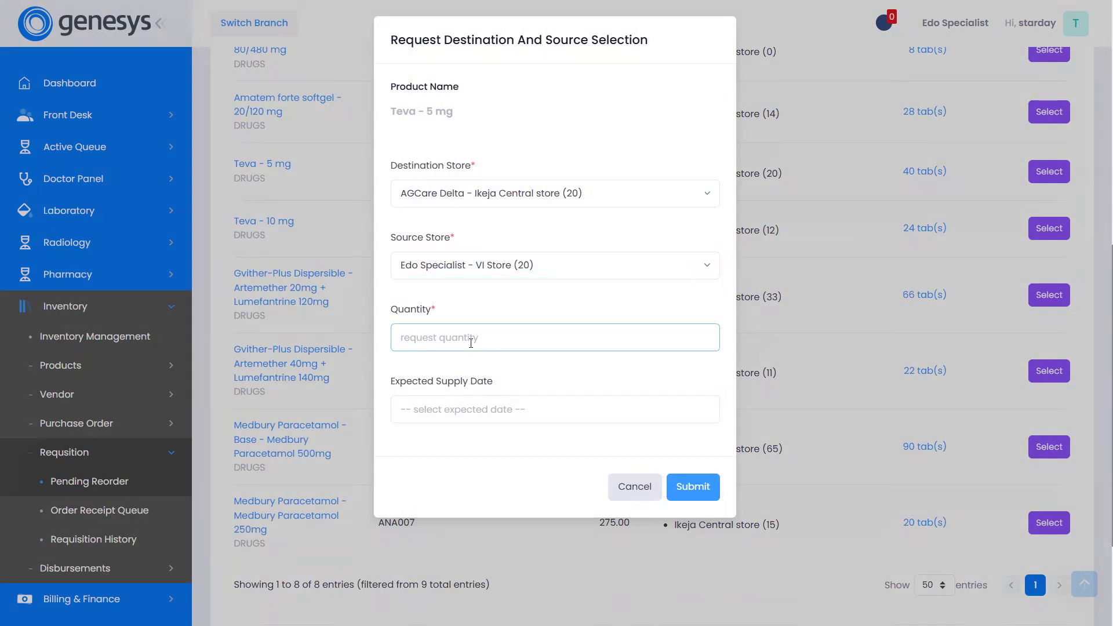
text(4)
click(701, 485)
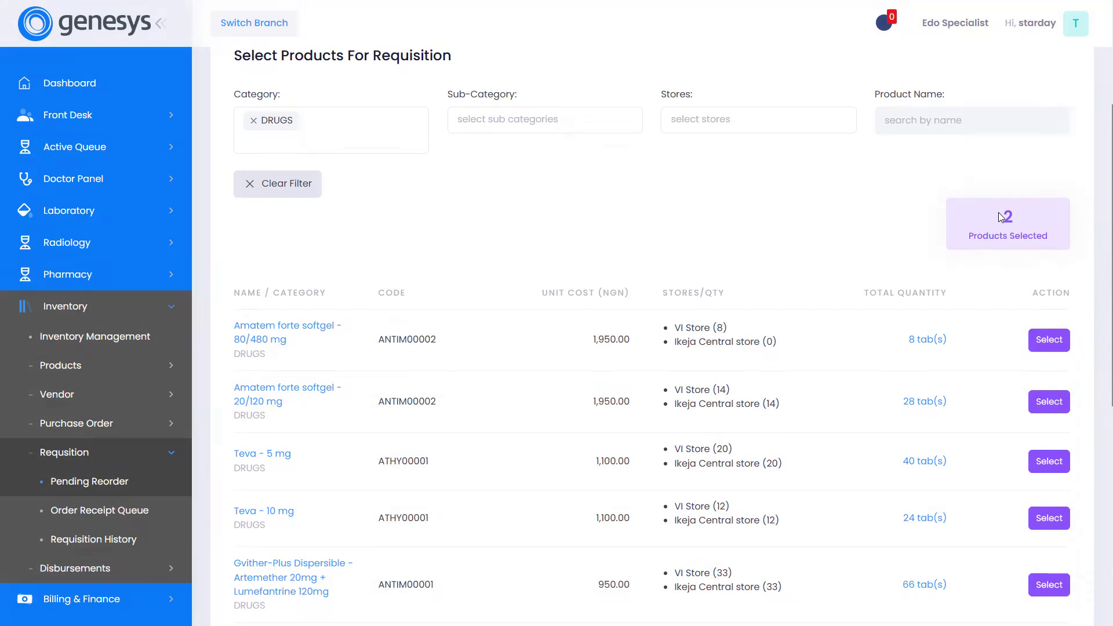
Step: Proceed from product selection to the review of the selected products
scroll(893, 272, down, 3)
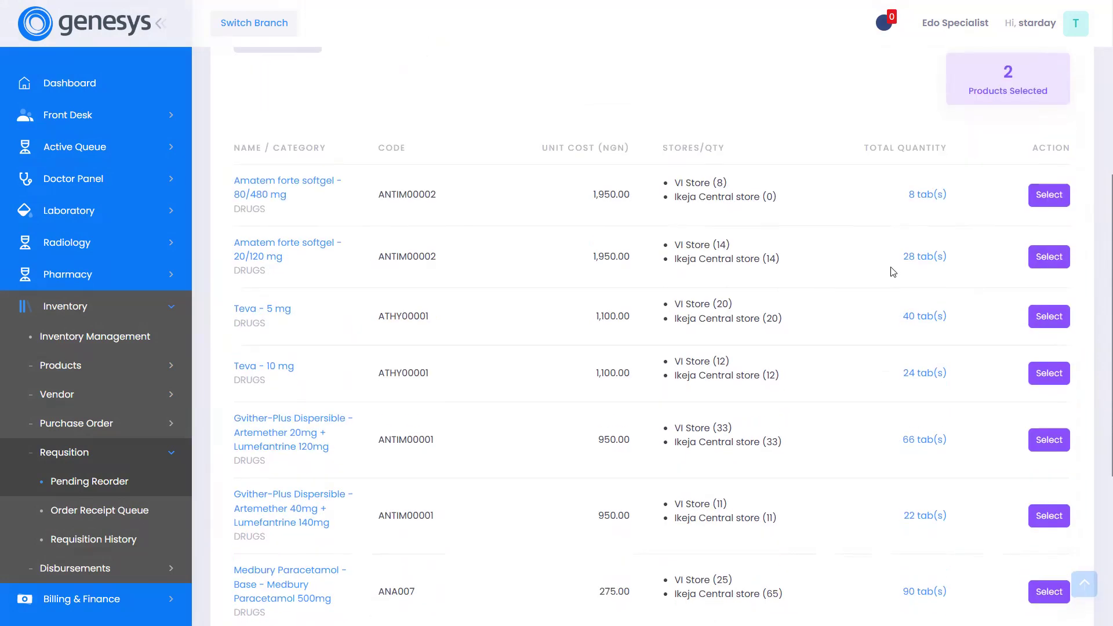
scroll(894, 272, down, 5)
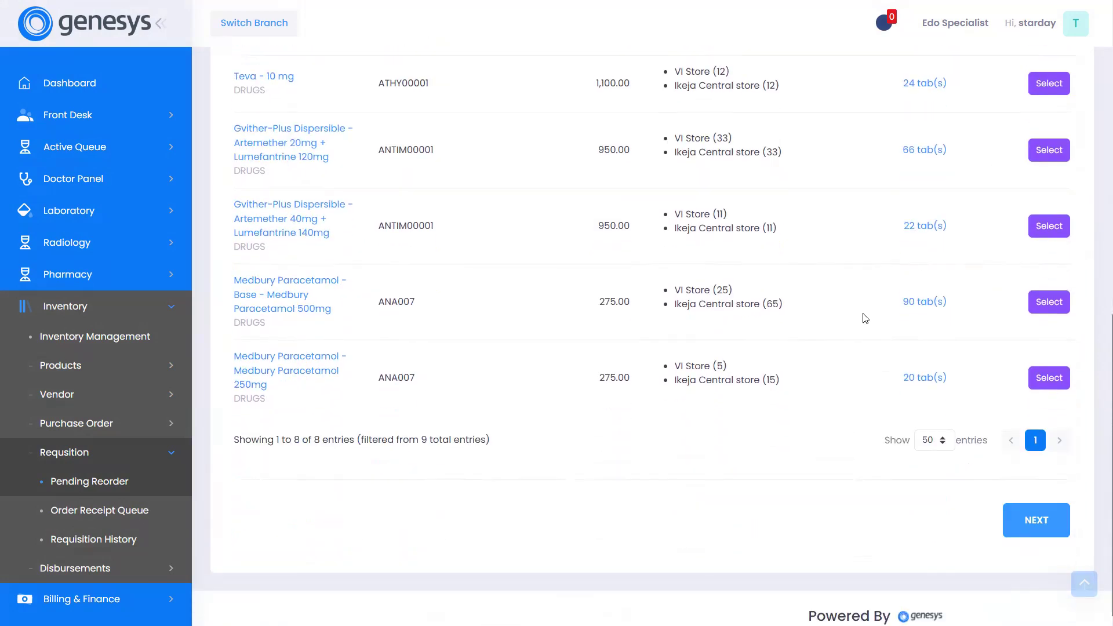
click(1021, 519)
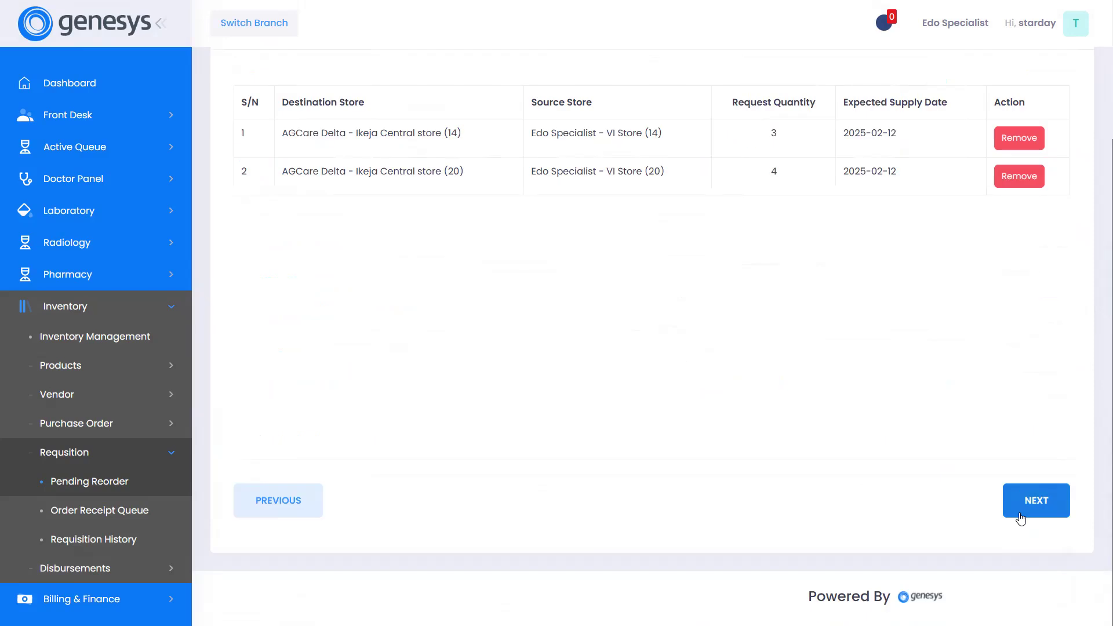
Step: Review the stores, quantities and supply dates of the selected products and submit the requisition
scroll(509, 348, up, 3)
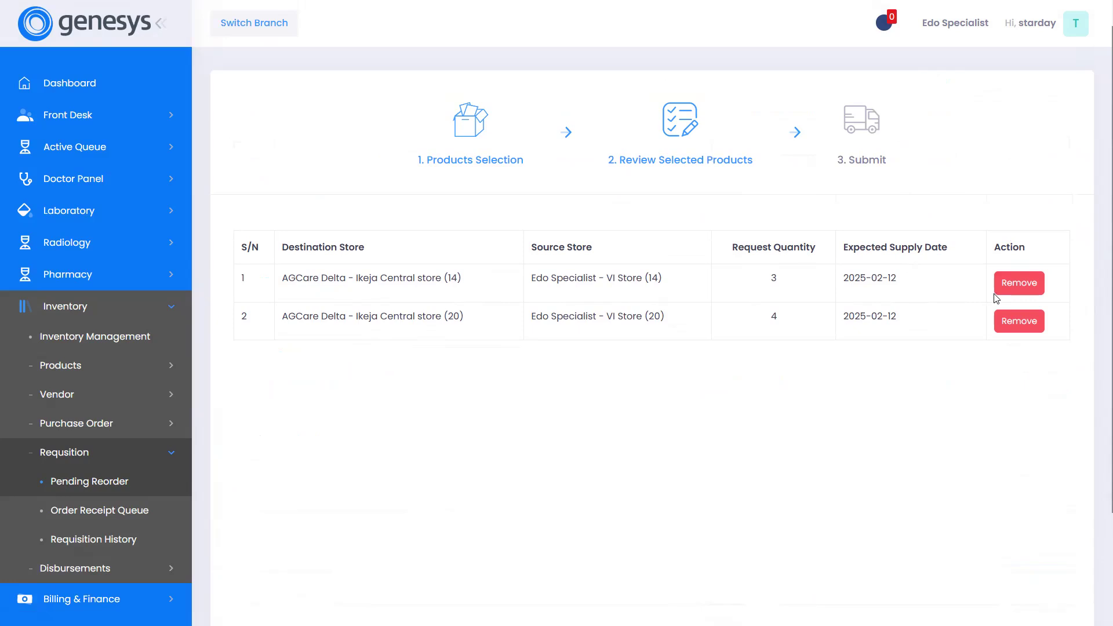
scroll(898, 284, down, 2)
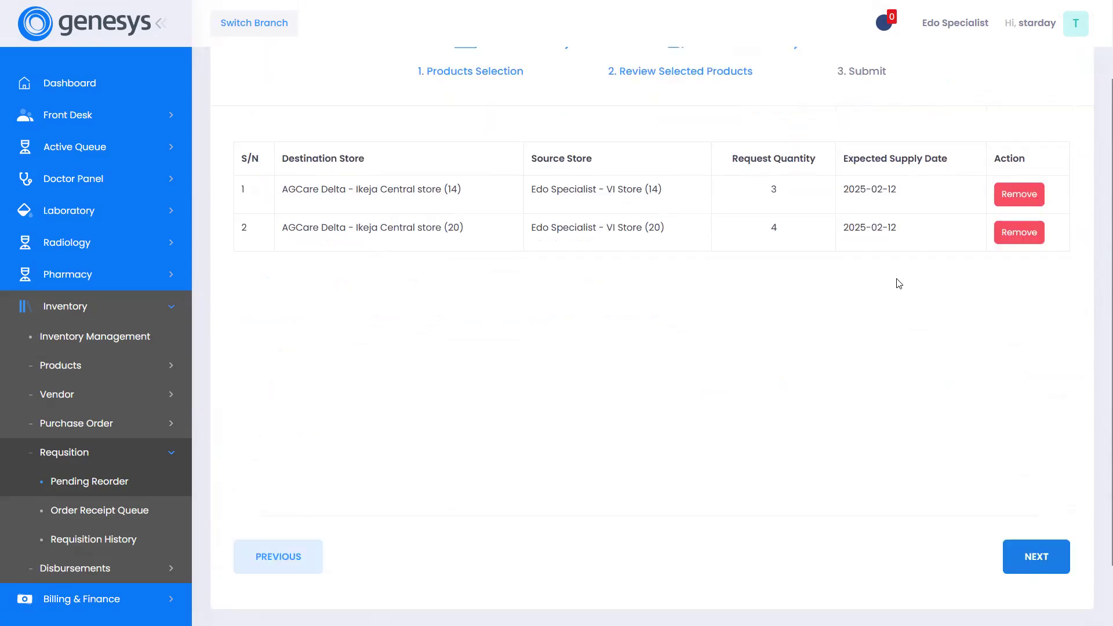
scroll(899, 284, down, 1)
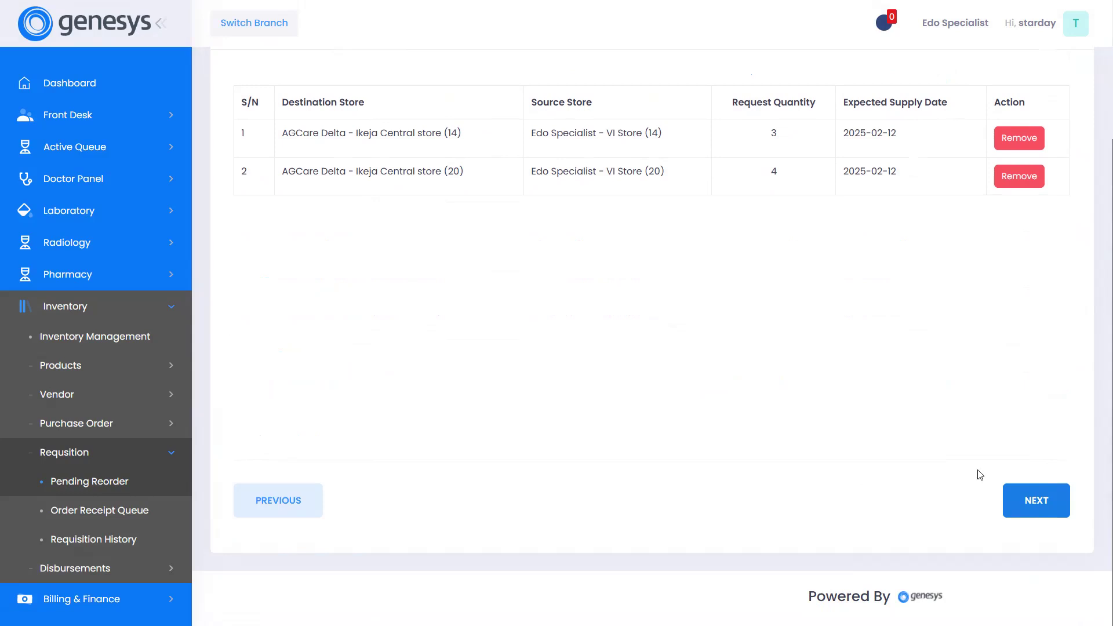
click(1019, 502)
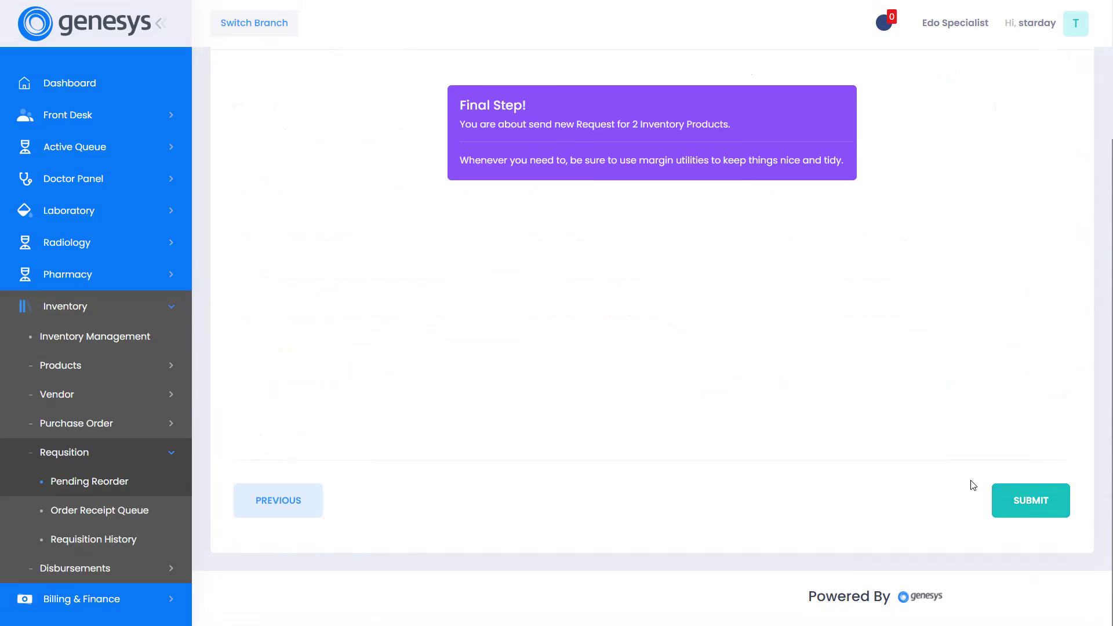
click(1014, 502)
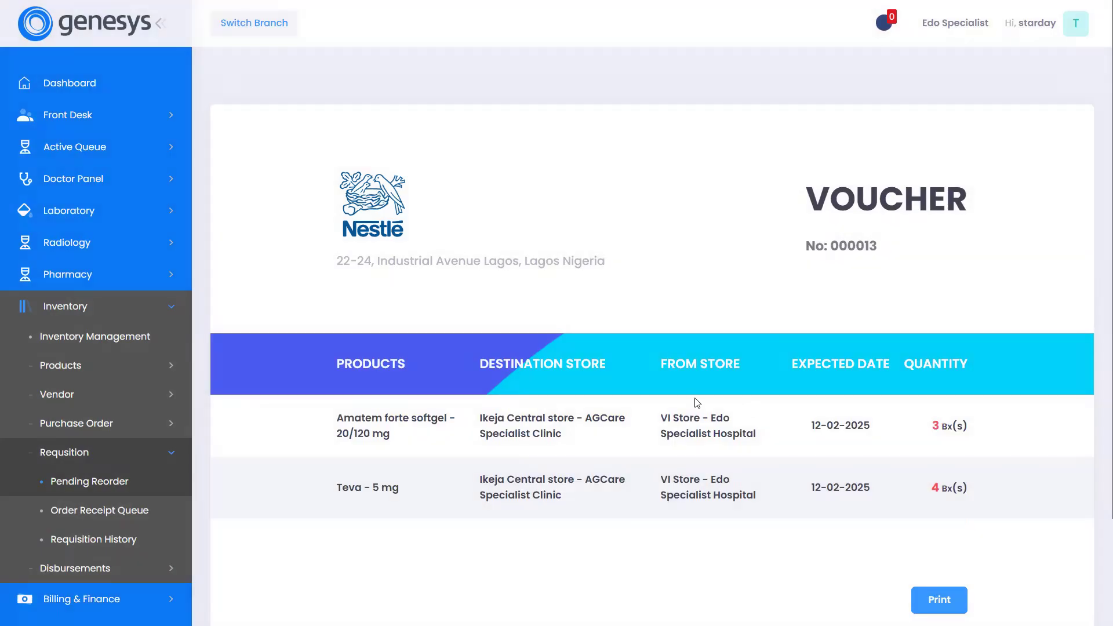
scroll(695, 401, down, 1)
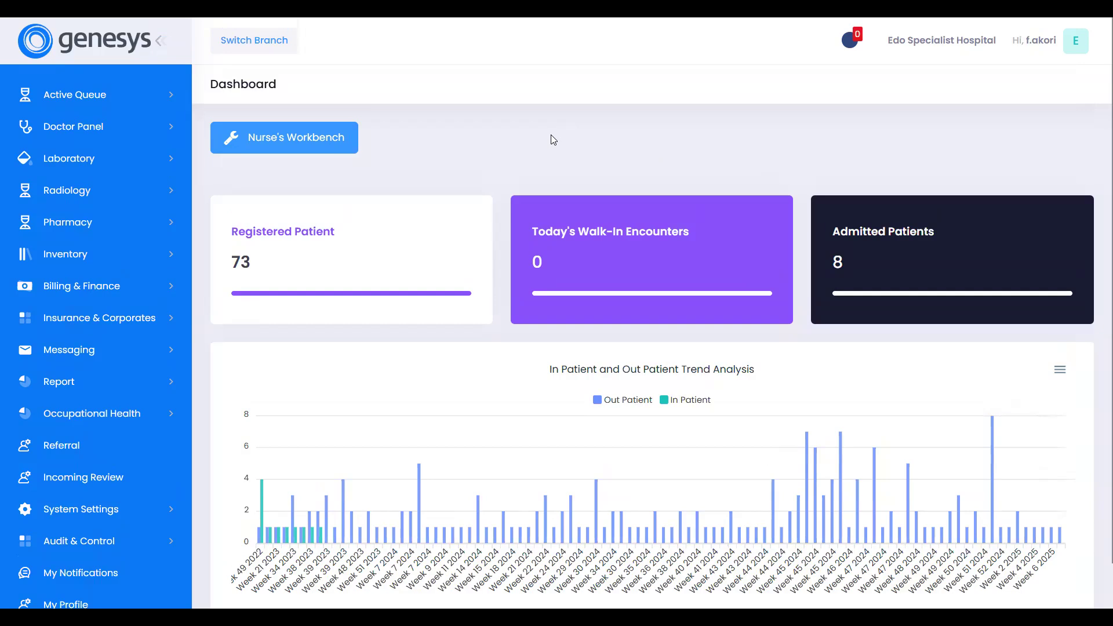
Step: Open the pending disbursement requests in Inventory and treat the voucher requesting Amatem forte softgel - 20/120 mg and Teva - 5 mg
click(119, 264)
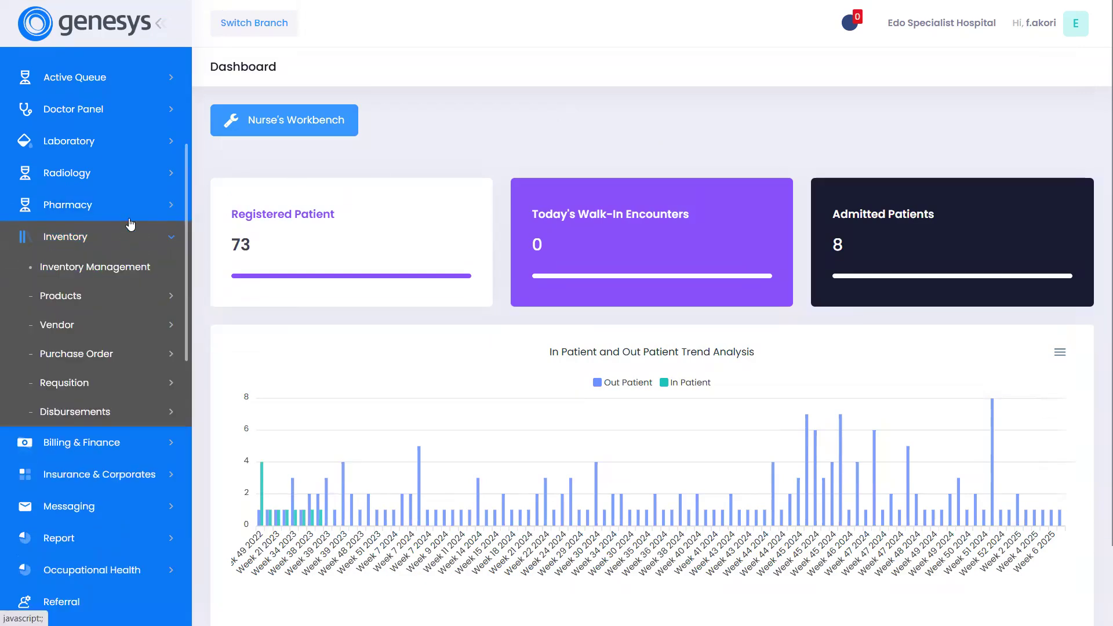
click(108, 414)
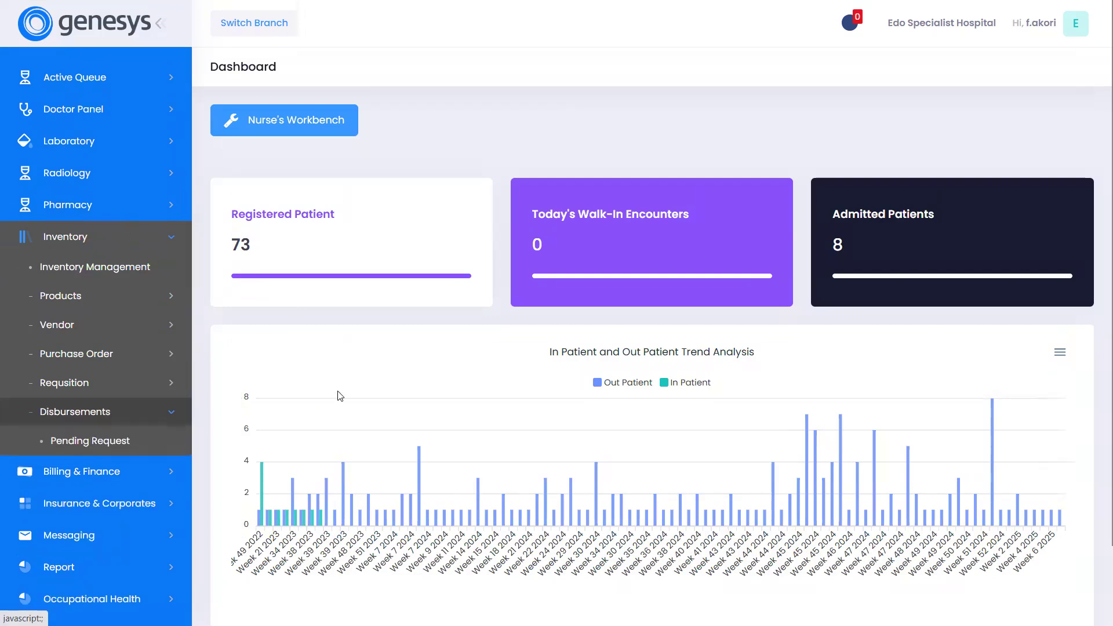
click(164, 442)
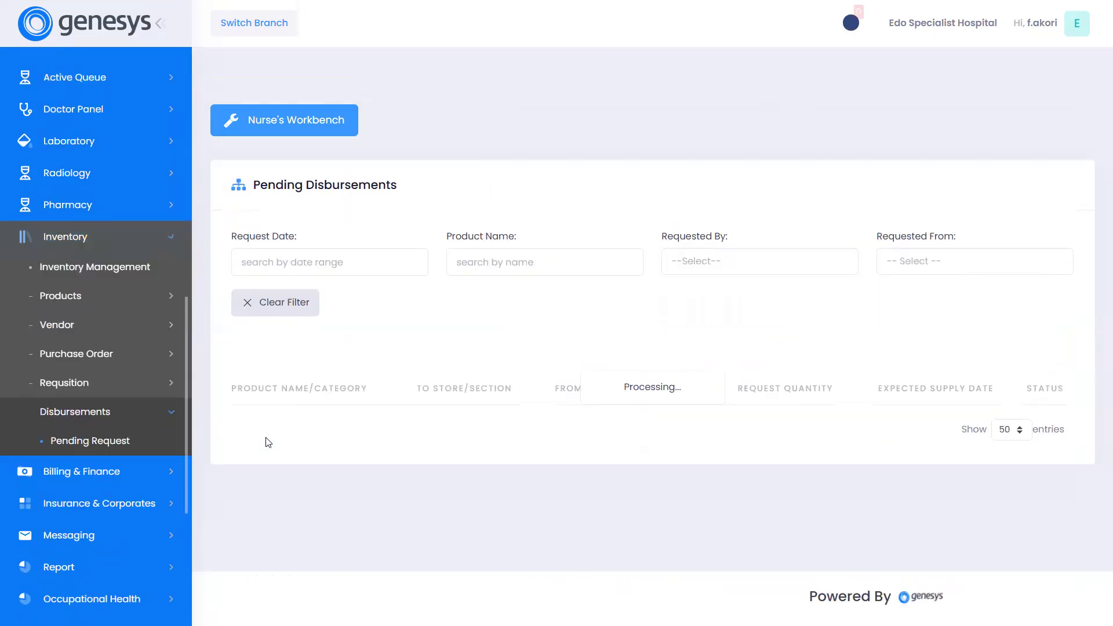
scroll(619, 341, down, 3)
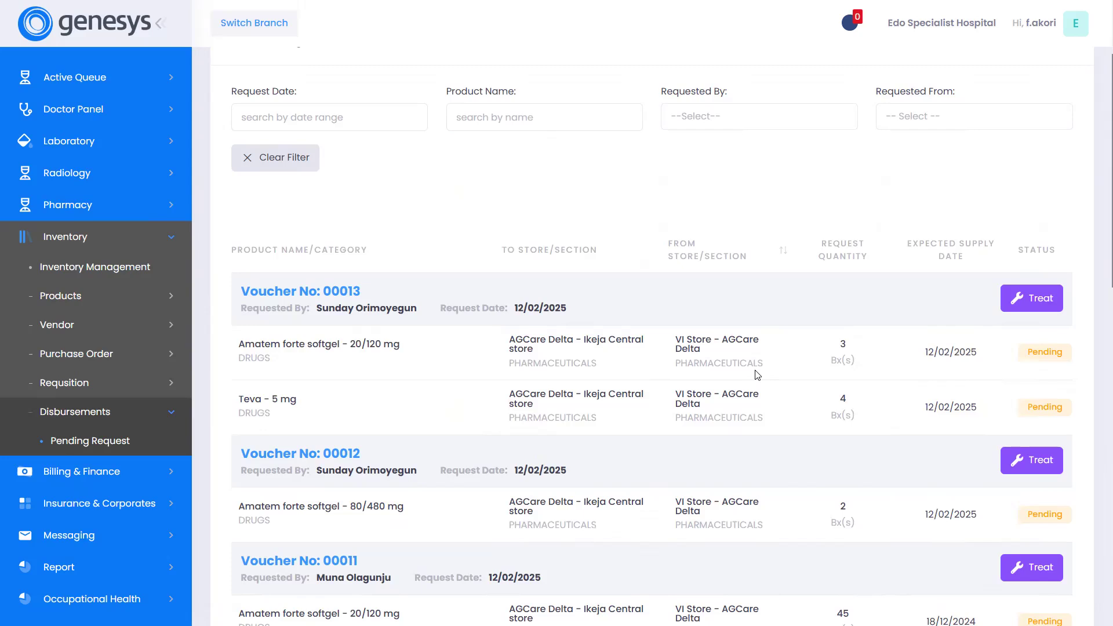
click(1029, 300)
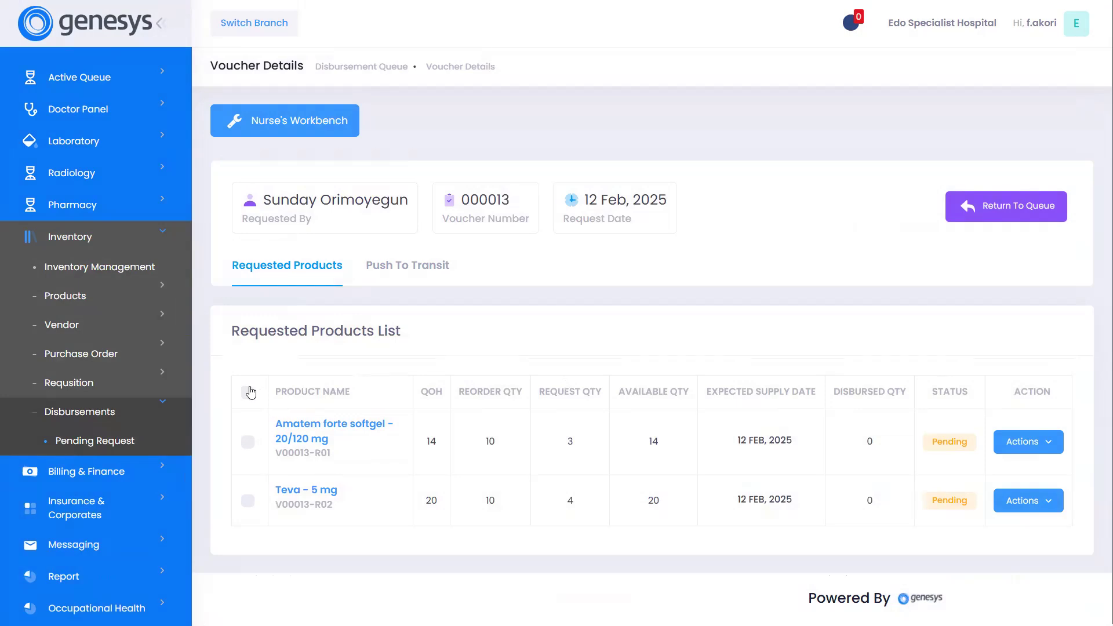
click(248, 393)
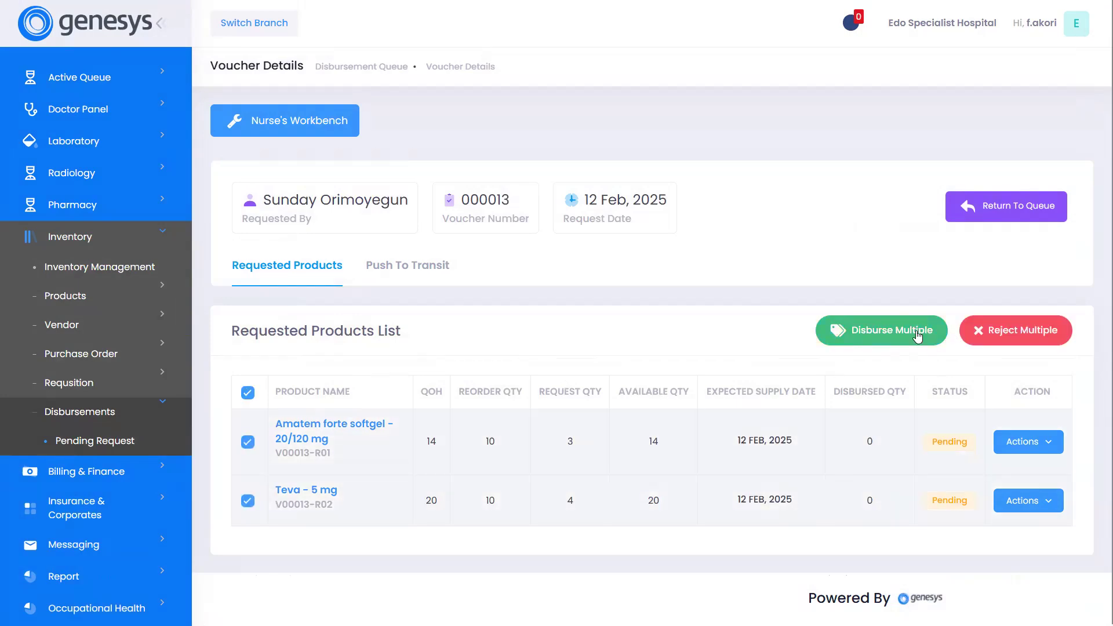
click(248, 394)
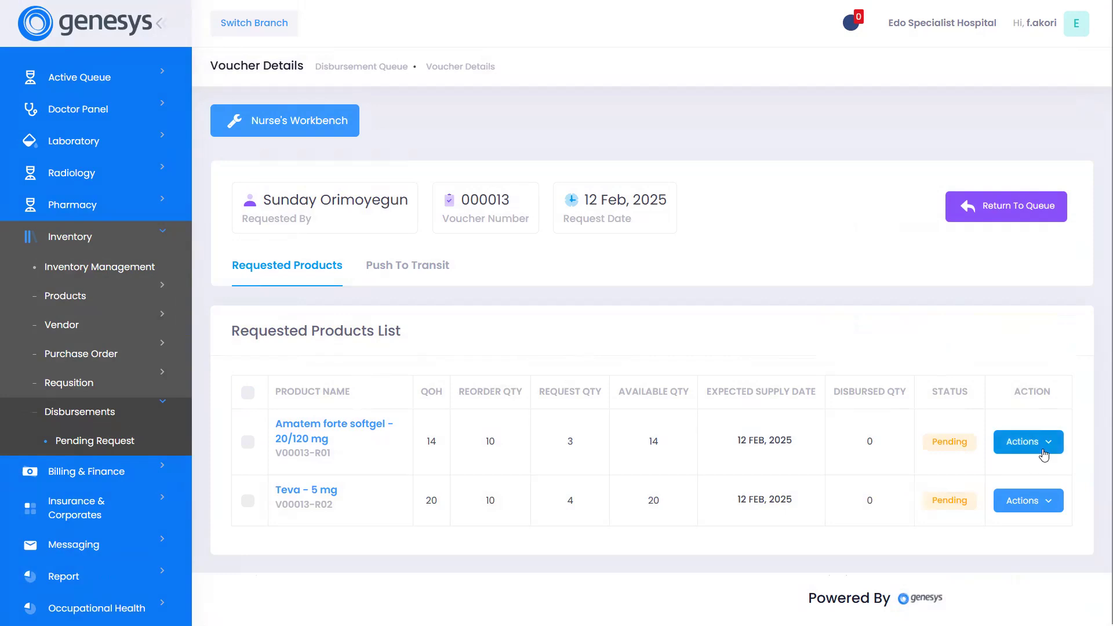
click(1045, 454)
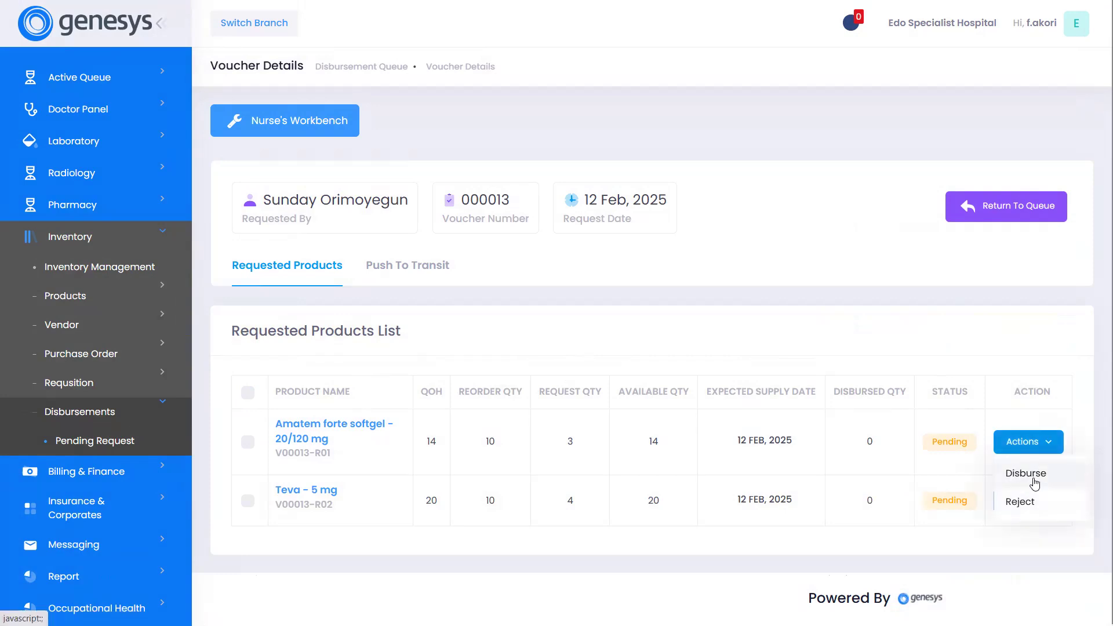
click(904, 394)
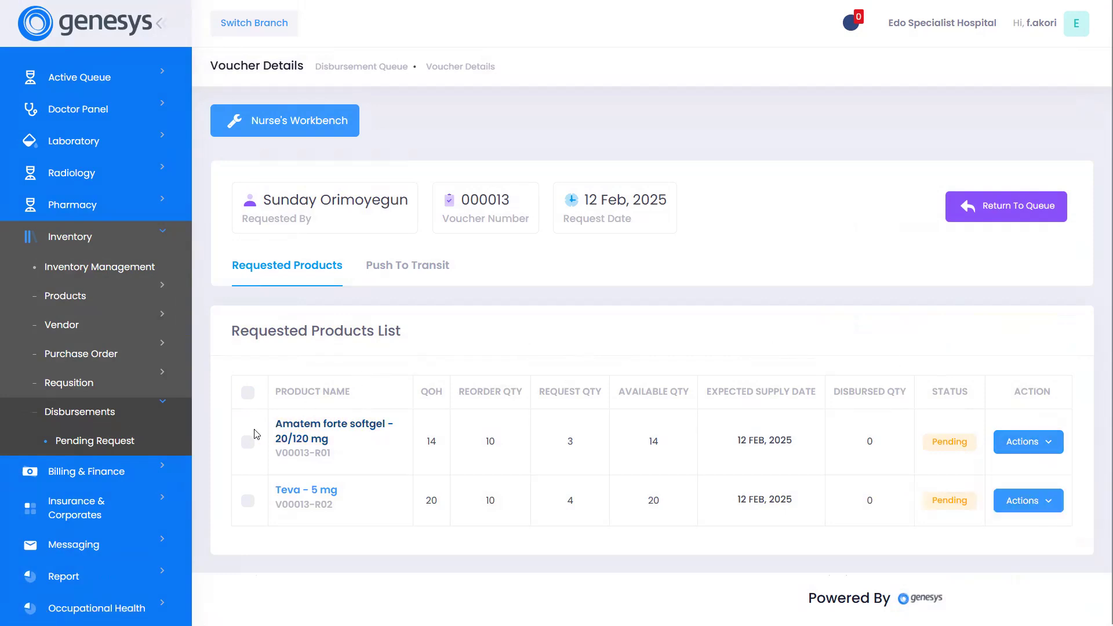
Step: Disburse a quantity of 3 of Amatem forte softgel - 20/120 mg from batch 32rty10 and confirm the disbursement
click(248, 443)
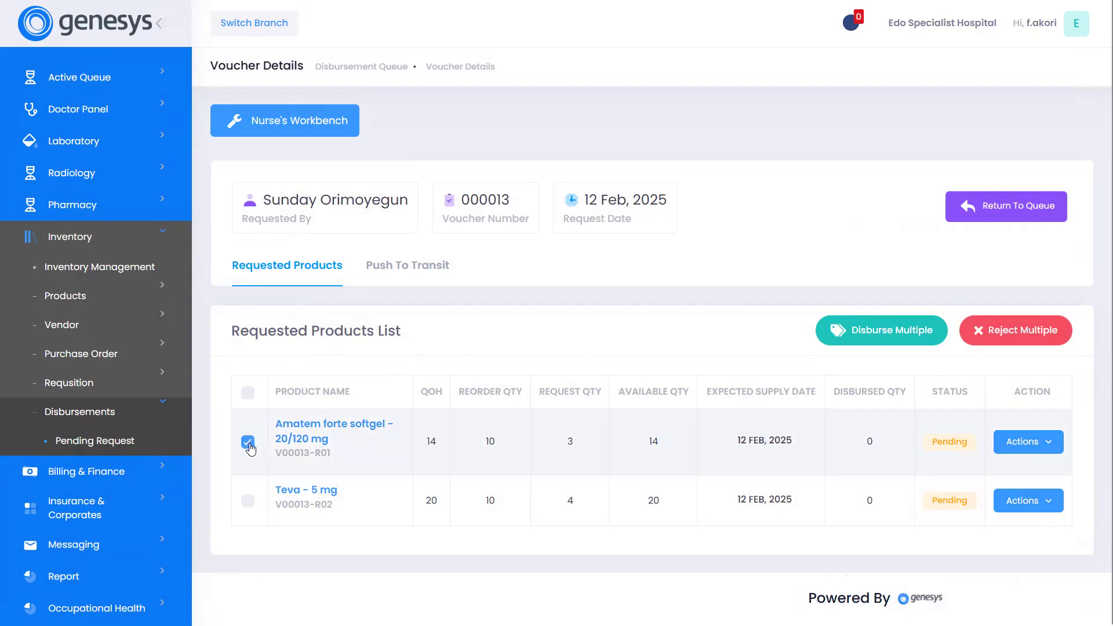
click(1048, 445)
click(1043, 470)
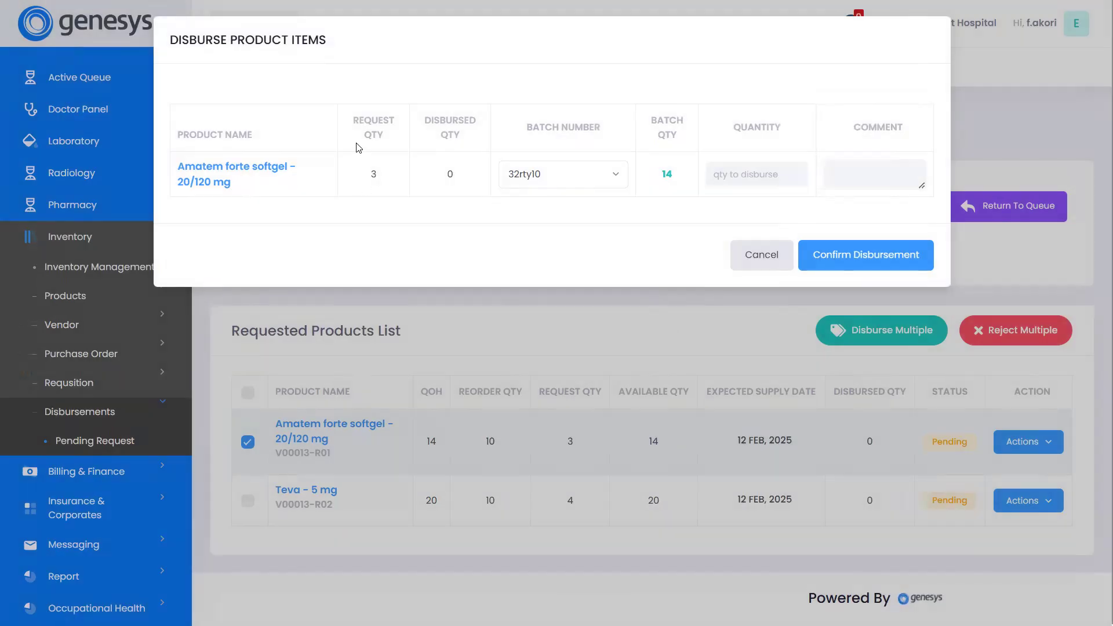
drag(355, 123, 429, 123)
click(429, 123)
click(568, 169)
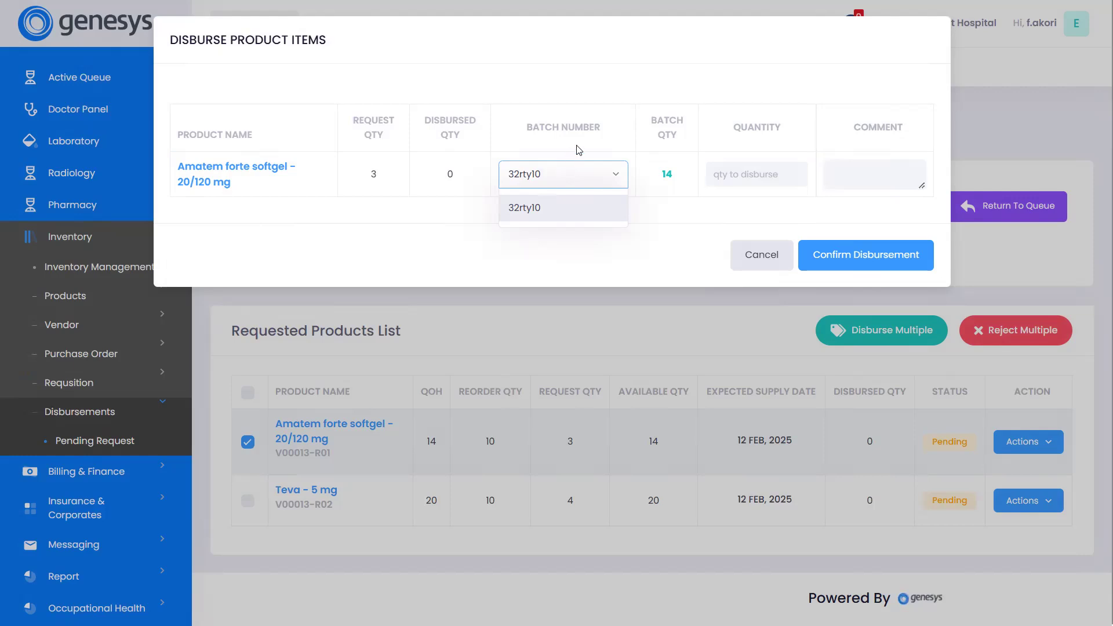
click(580, 150)
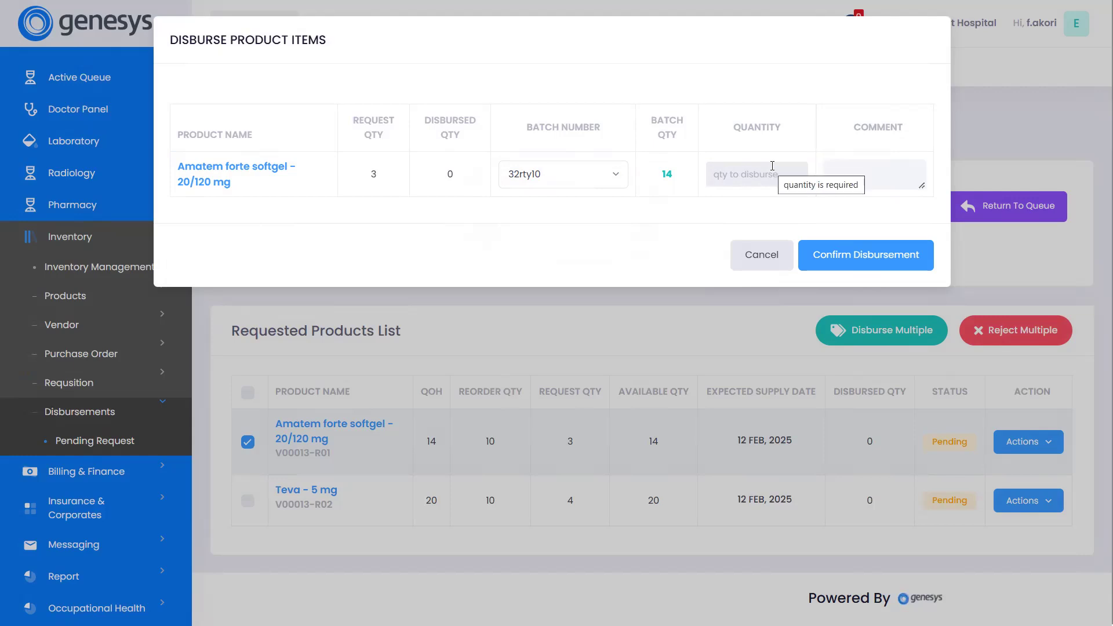
text(3)
click(874, 258)
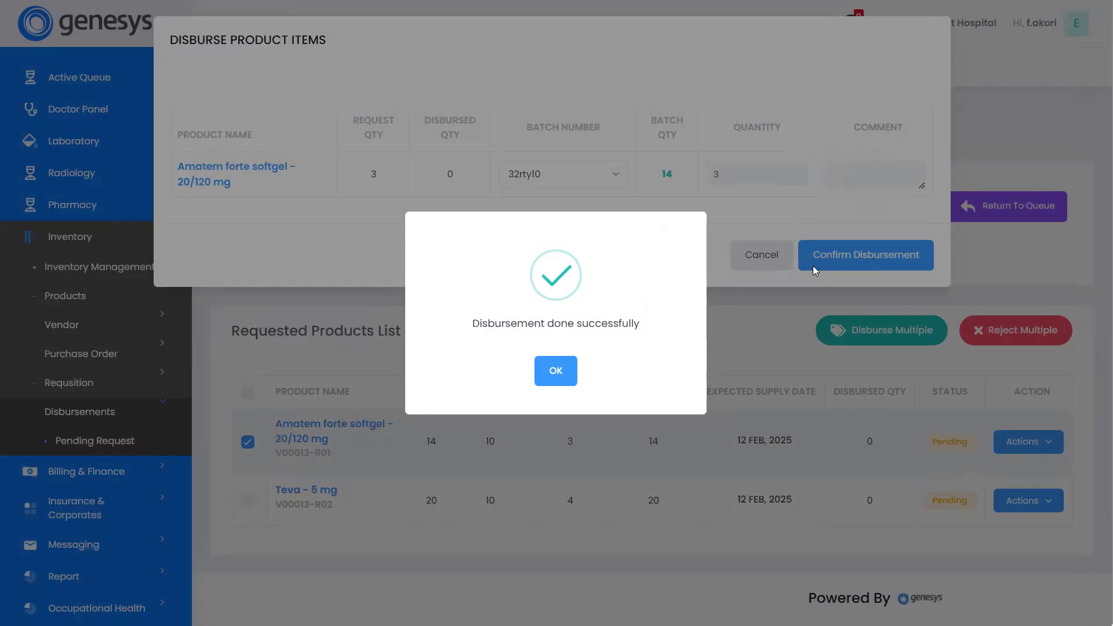
click(565, 372)
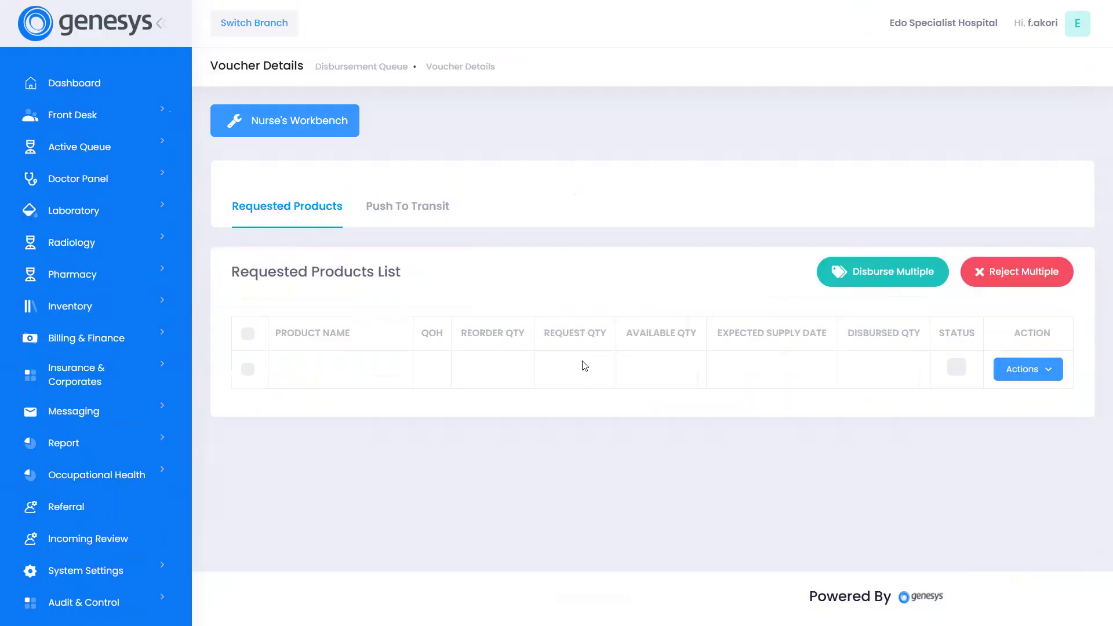
Step: Disburse a quantity of 4 of Teva - 5 mg from batch 138y67 and confirm the disbursement
scroll(624, 350, down, 1)
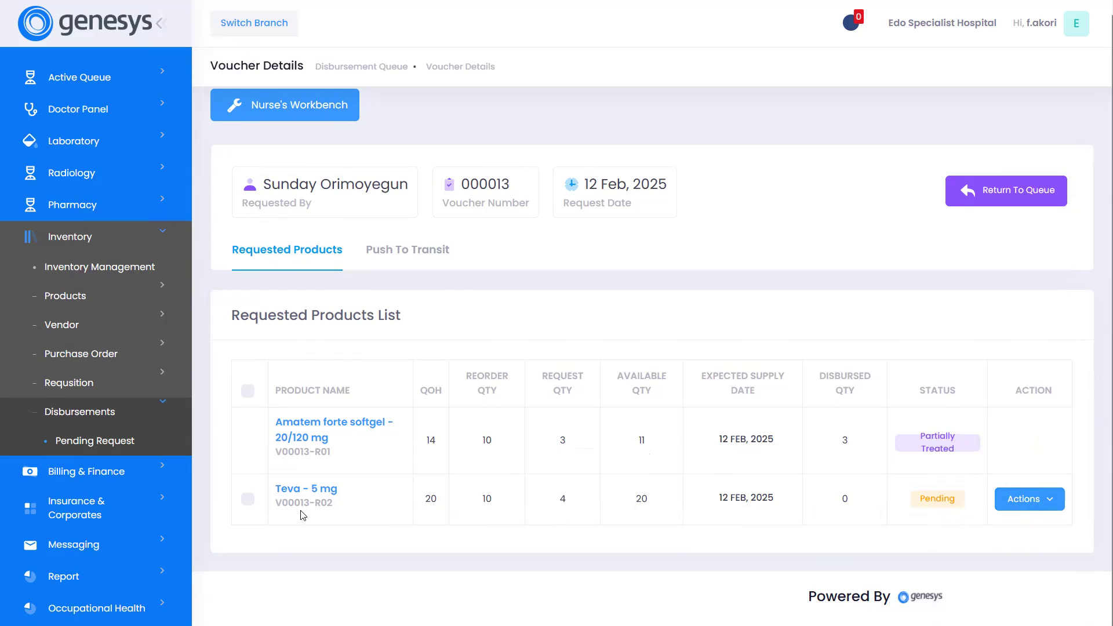
click(1025, 506)
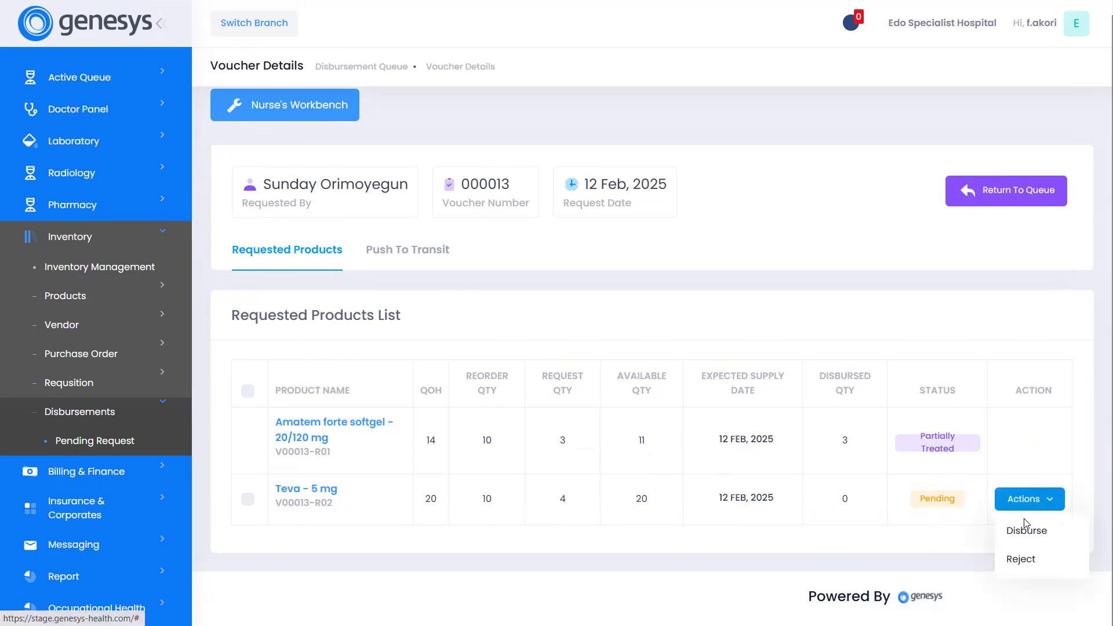
click(1024, 528)
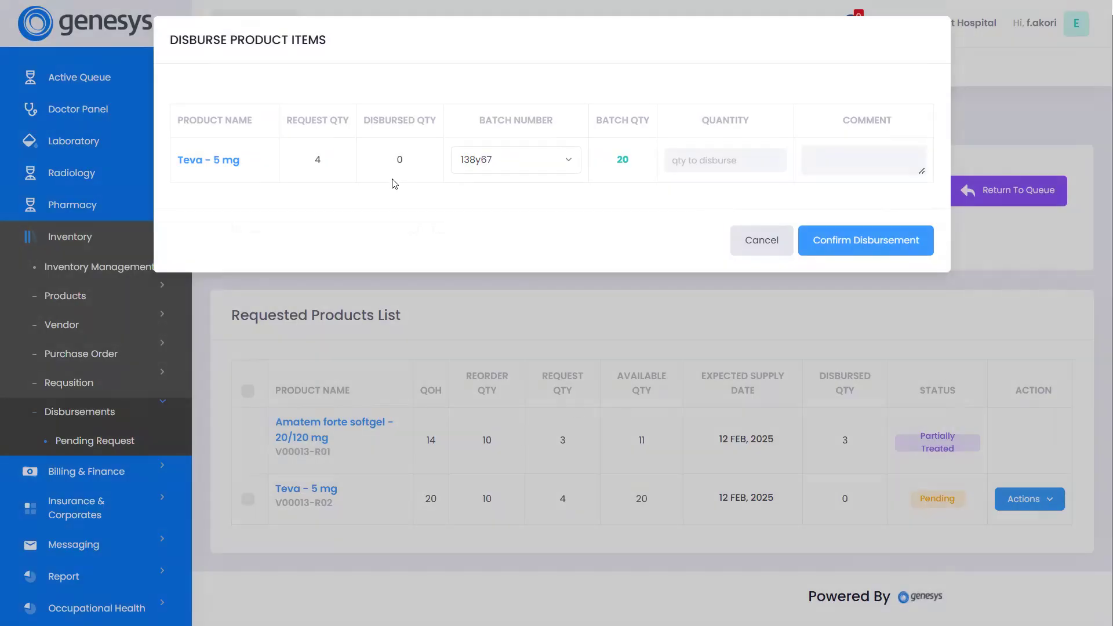
click(724, 168)
text(4)
click(872, 238)
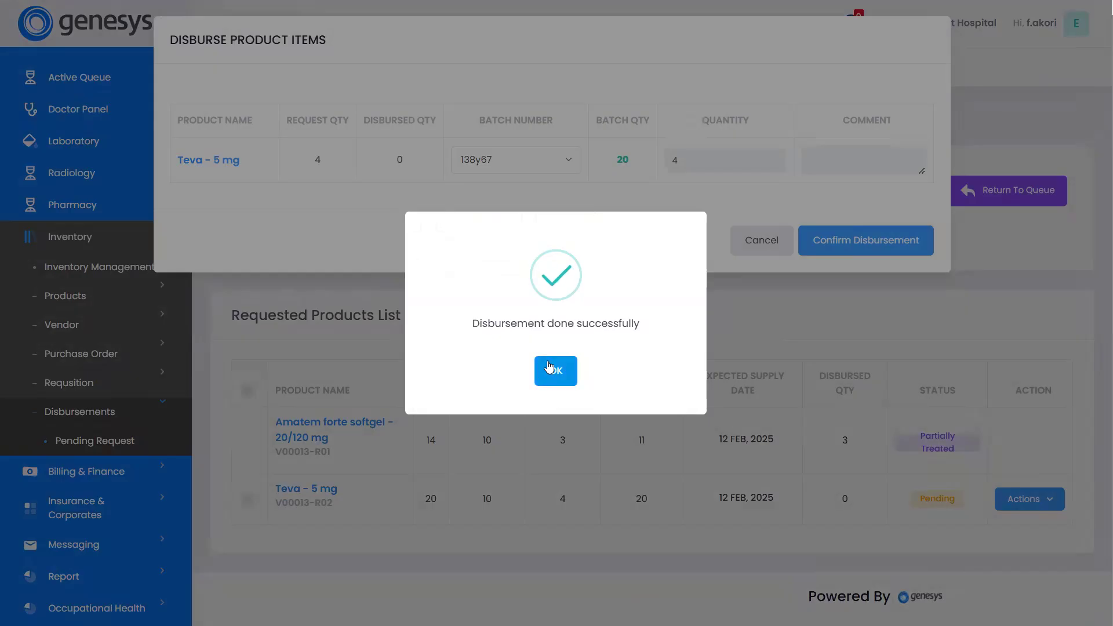
click(575, 364)
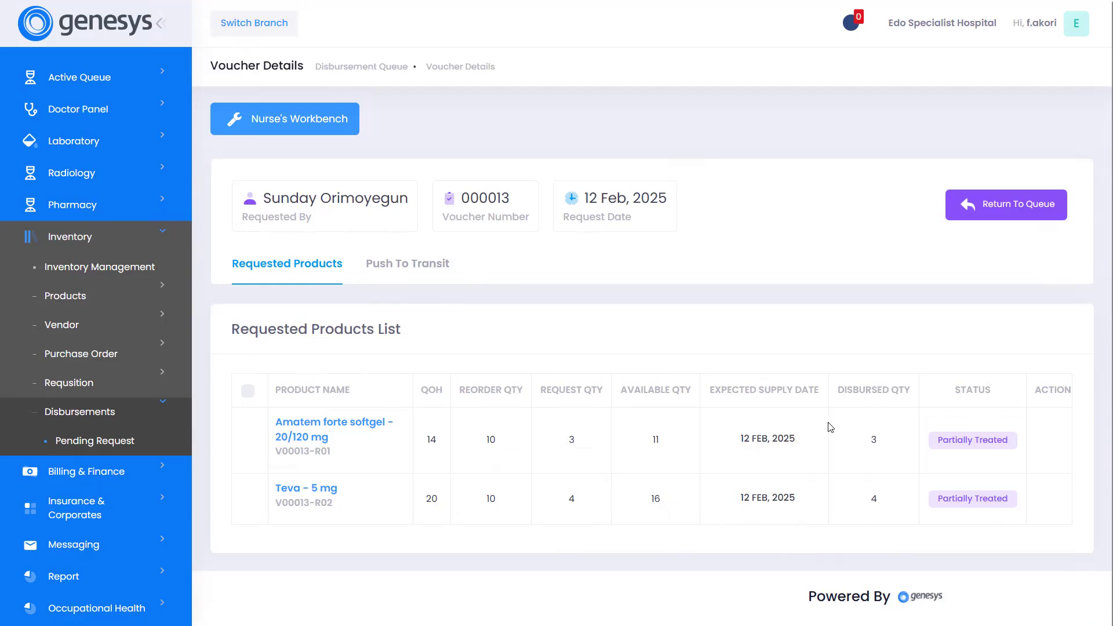
Step: Return to the pending disbursement requests and look through the vouchers still in the queue
click(176, 439)
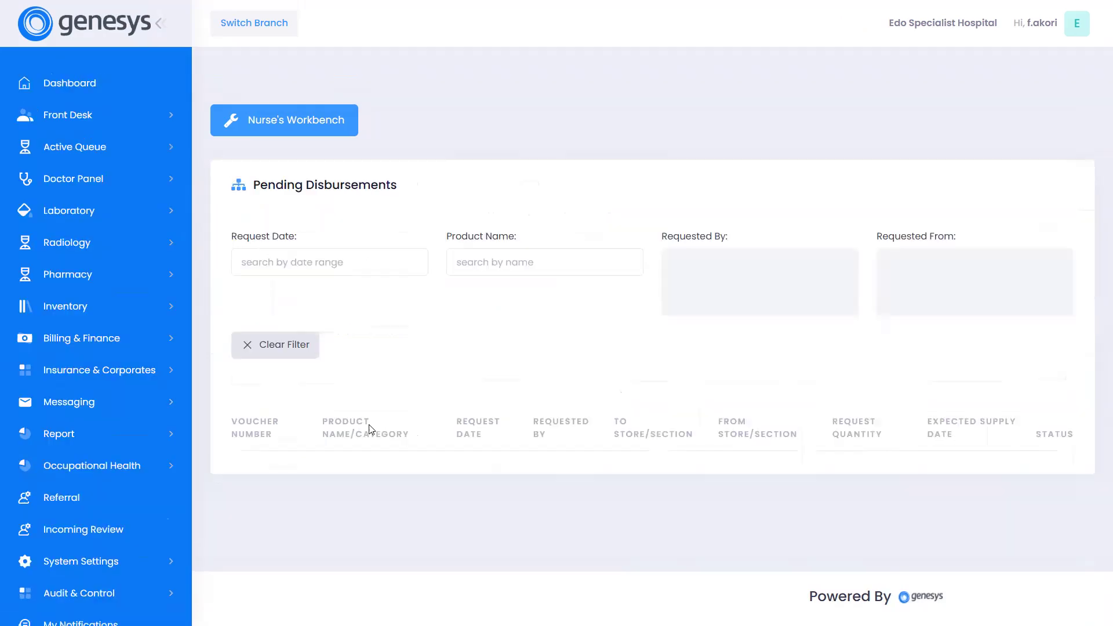
scroll(687, 335, down, 4)
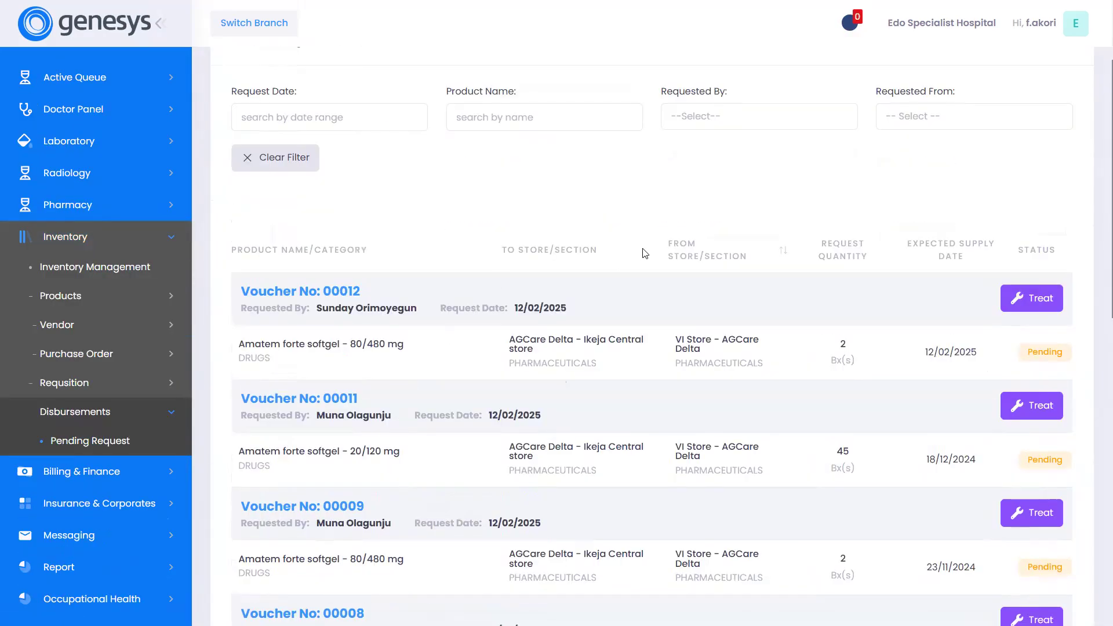
scroll(649, 277, down, 3)
scroll(803, 286, up, 4)
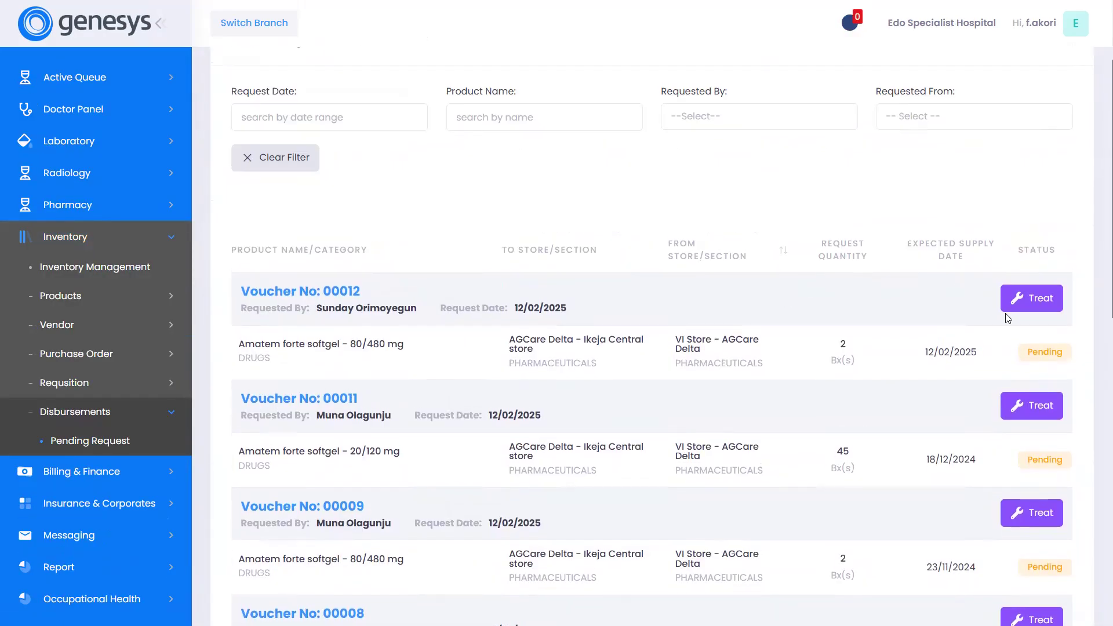